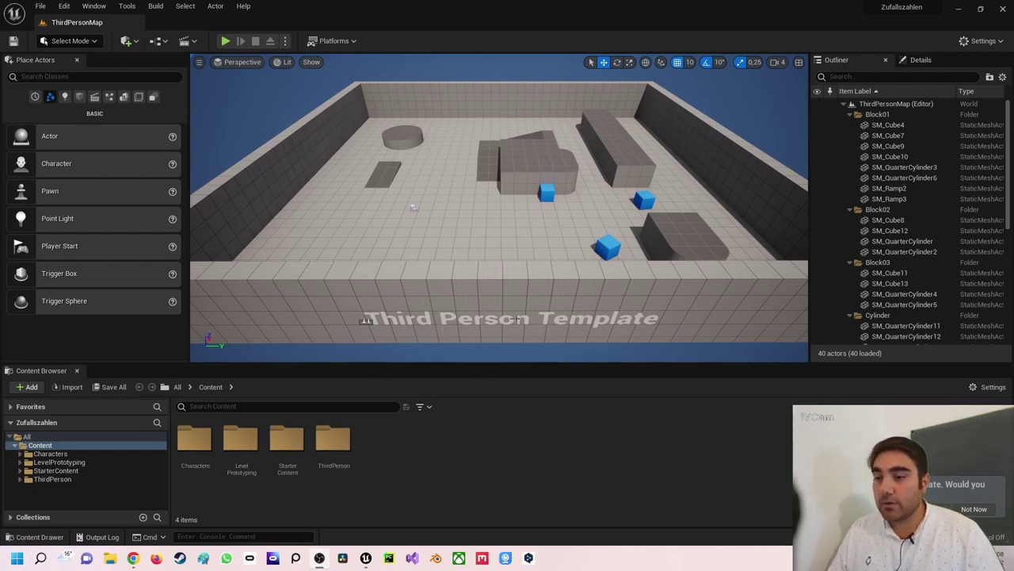
Show the Blueprints dropdown menu from the main toolbar
left_click(160, 44)
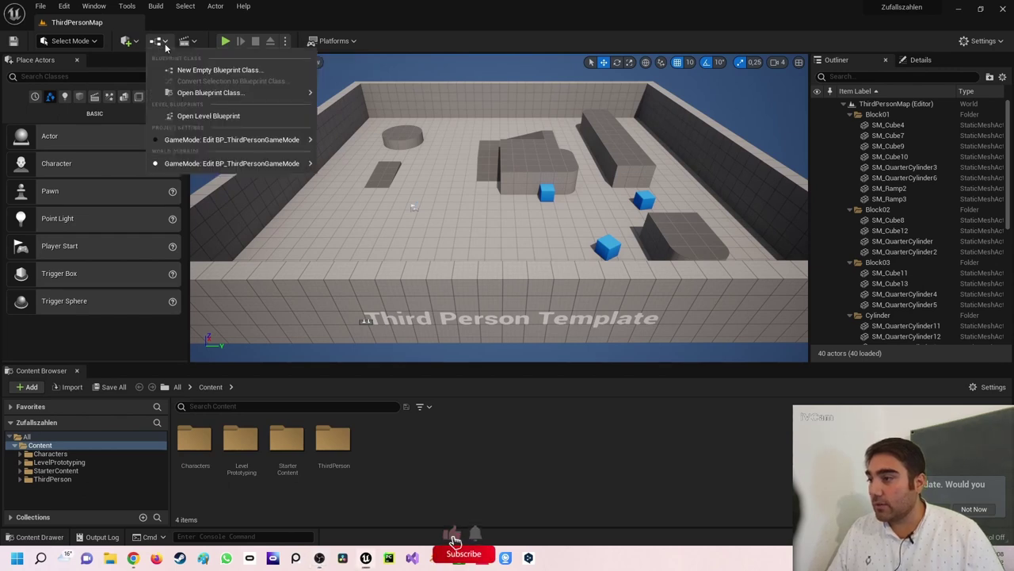
Open the ThirdPersonMap level blueprint and add a Random Integer node to its Event Graph
left_click(210, 117)
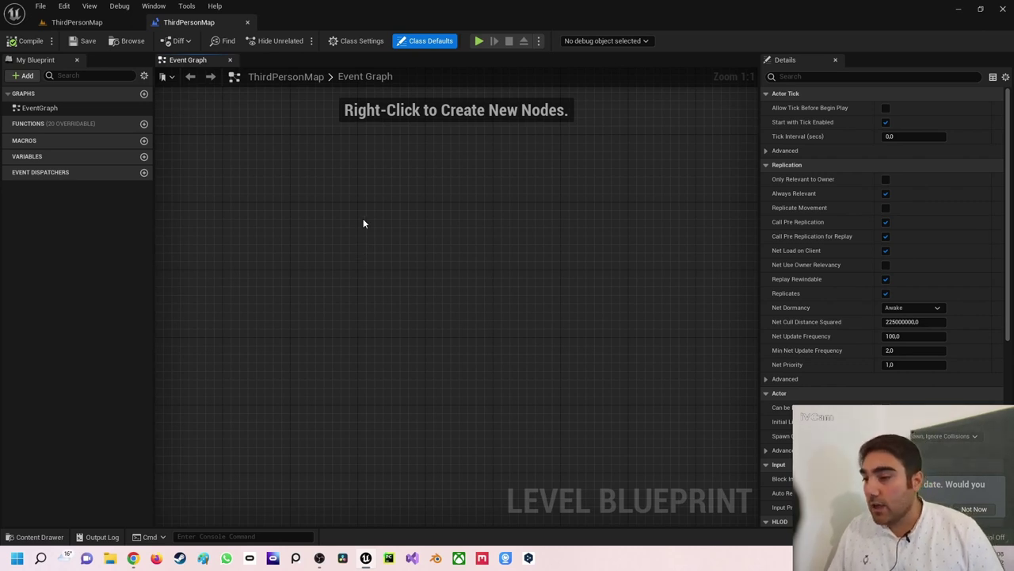
right_click(365, 246)
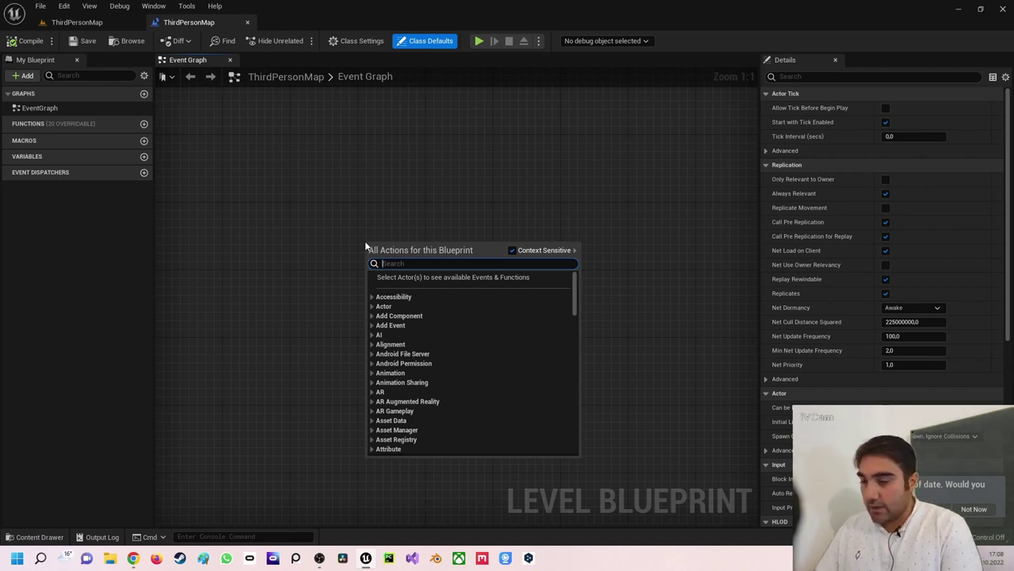
type("r")
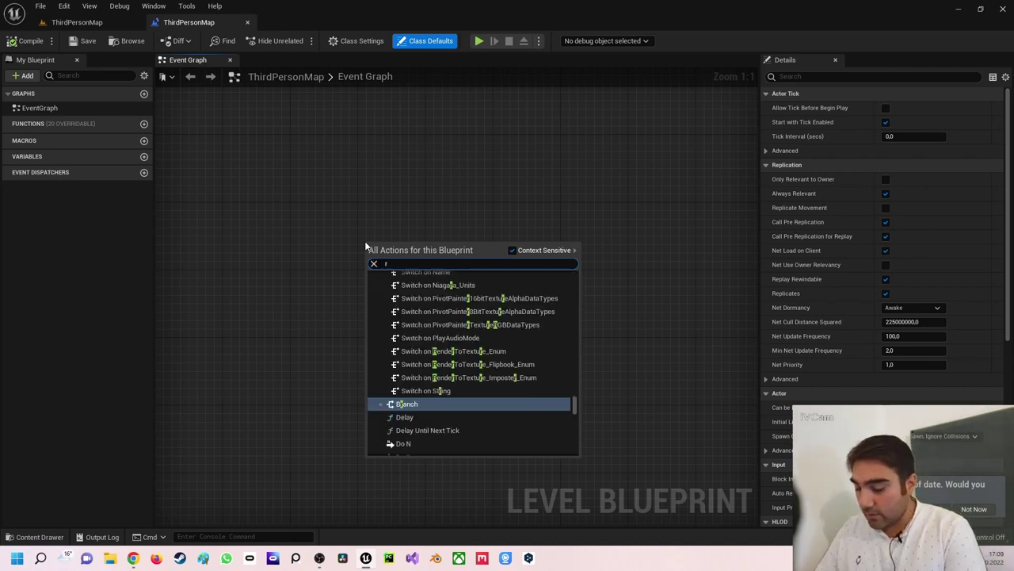
type("andom")
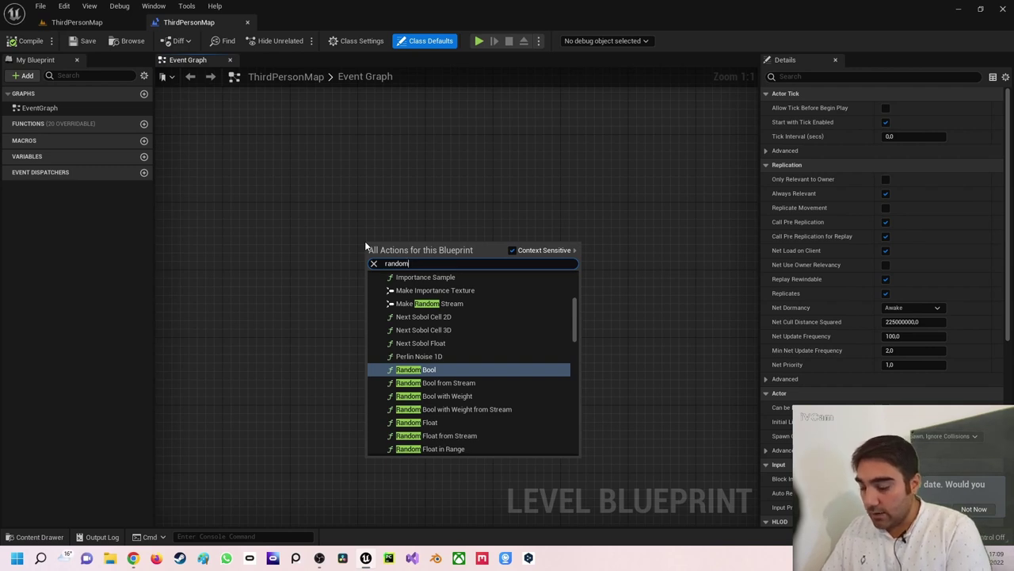
type(" int")
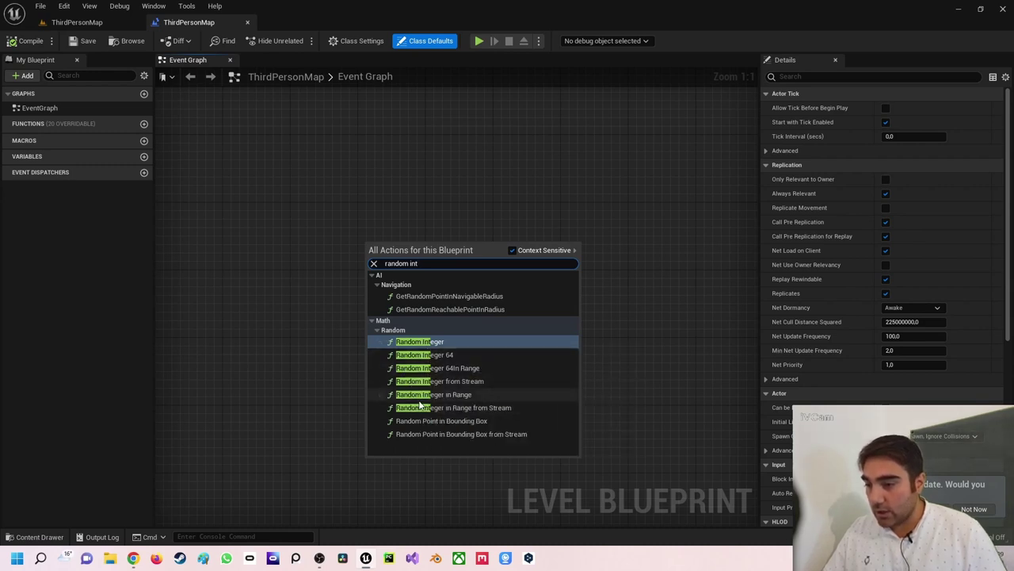
left_click(402, 342)
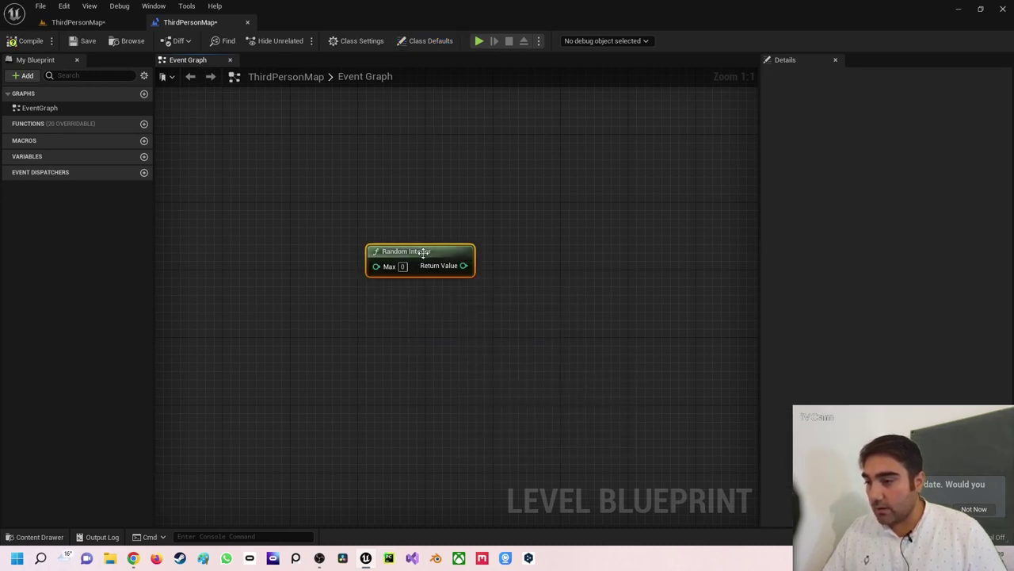
left_click_drag(423, 252, 409, 295)
left_click(400, 256)
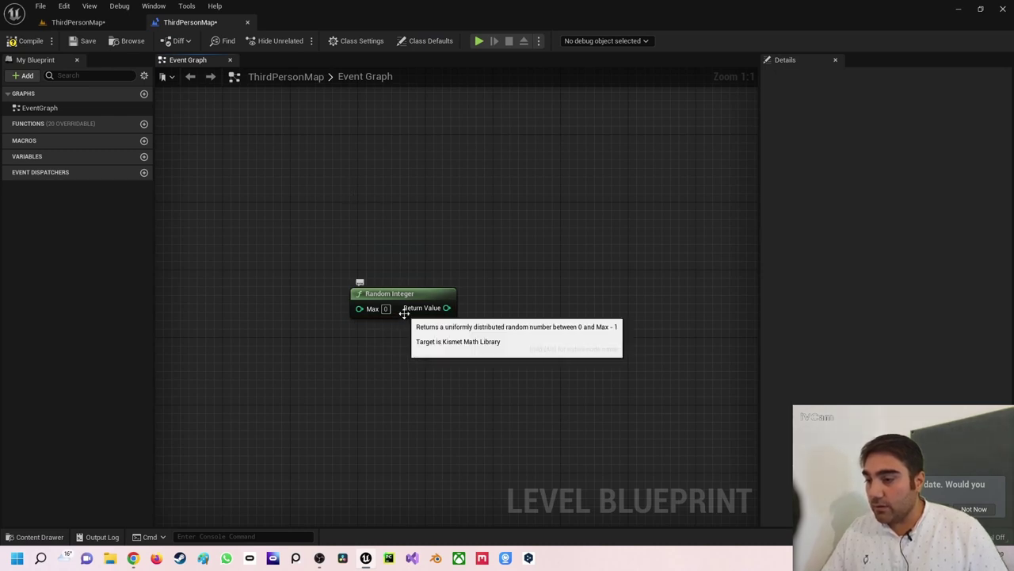
Add a '1' keyboard event node above Random Integer and start a wire from Pressed
right_click(365, 203)
type("1")
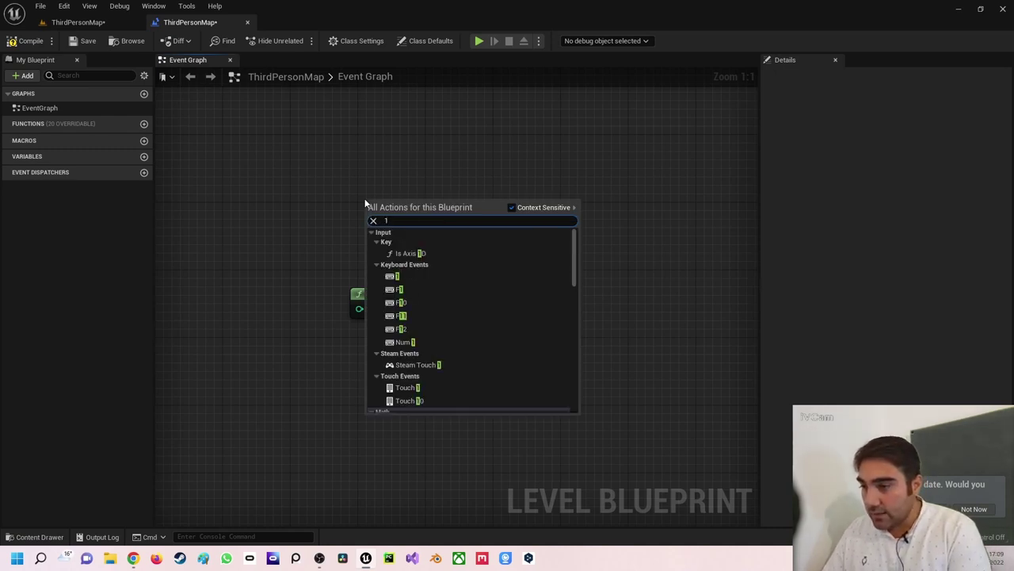
left_click(367, 184)
right_click(368, 184)
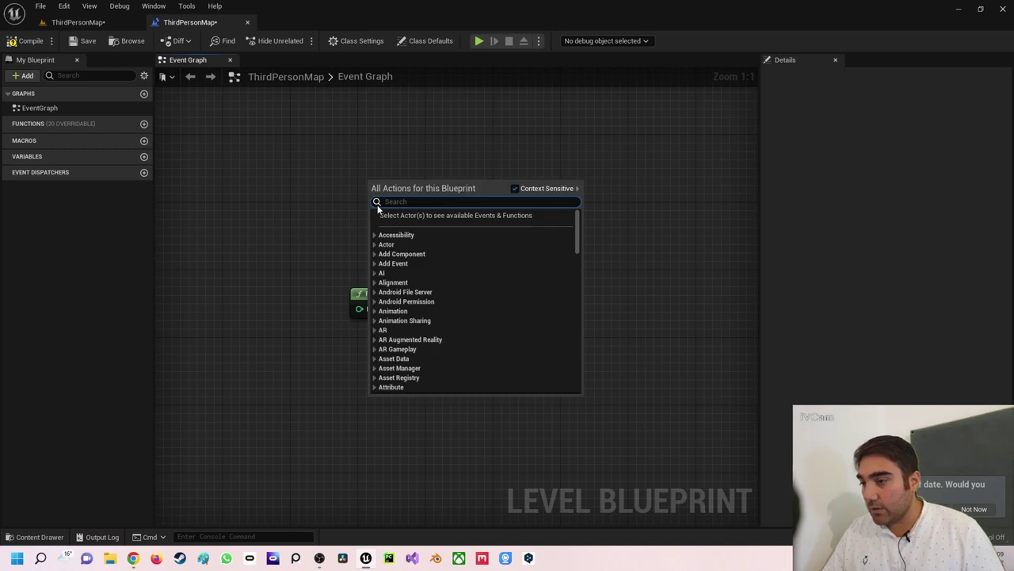
type("1")
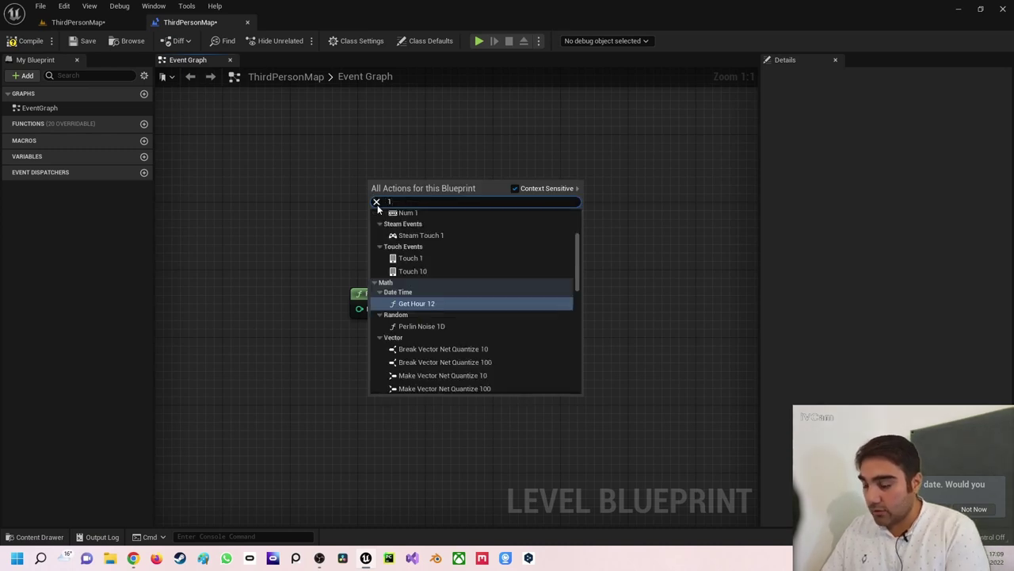
type(" key")
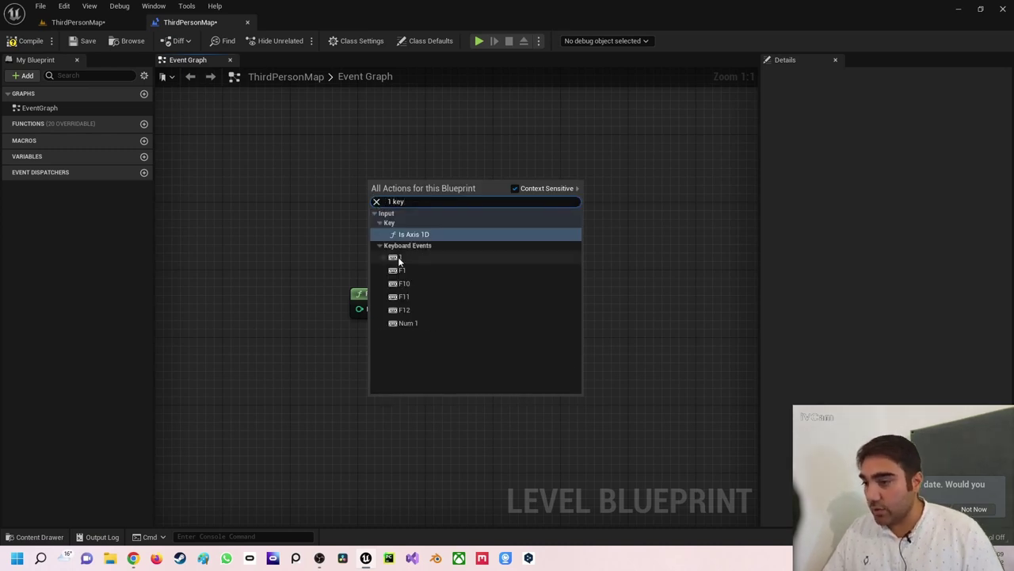
left_click(399, 260)
right_click_drag(384, 220, 314, 240)
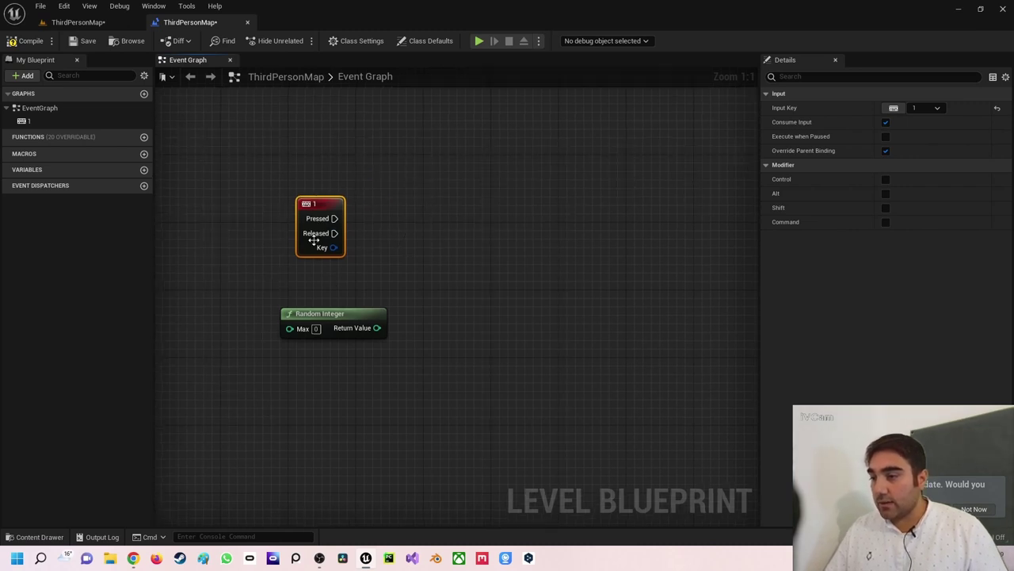
left_click_drag(334, 218, 427, 221)
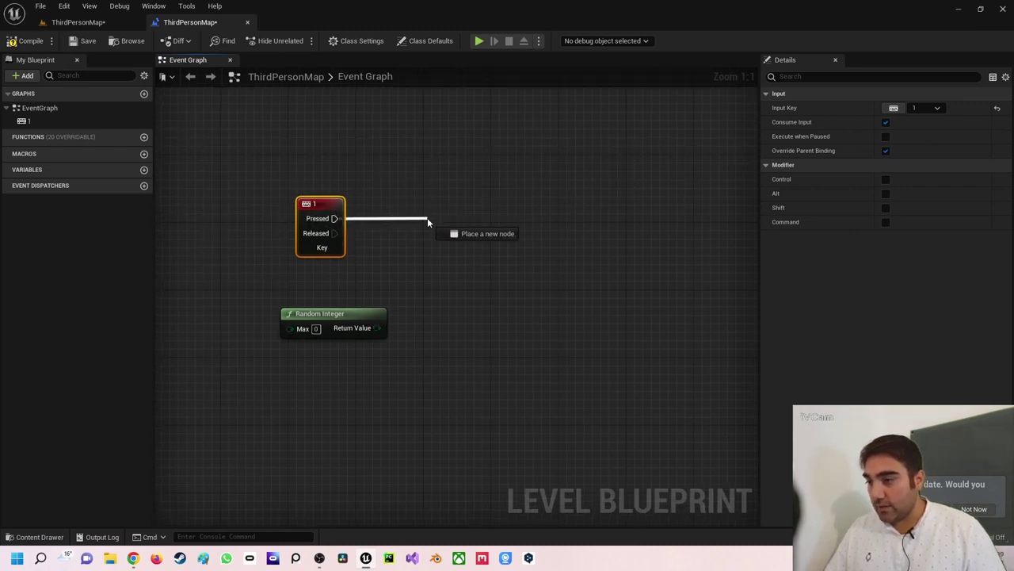
Add a Print String node wired to the 1 key's Pressed output
type("pri")
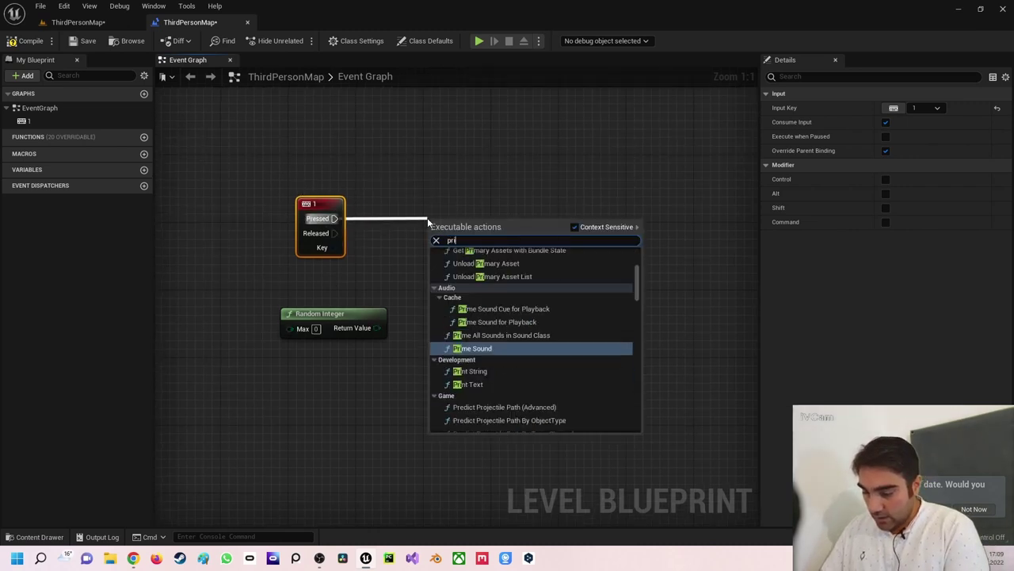
type("nt")
key("Return")
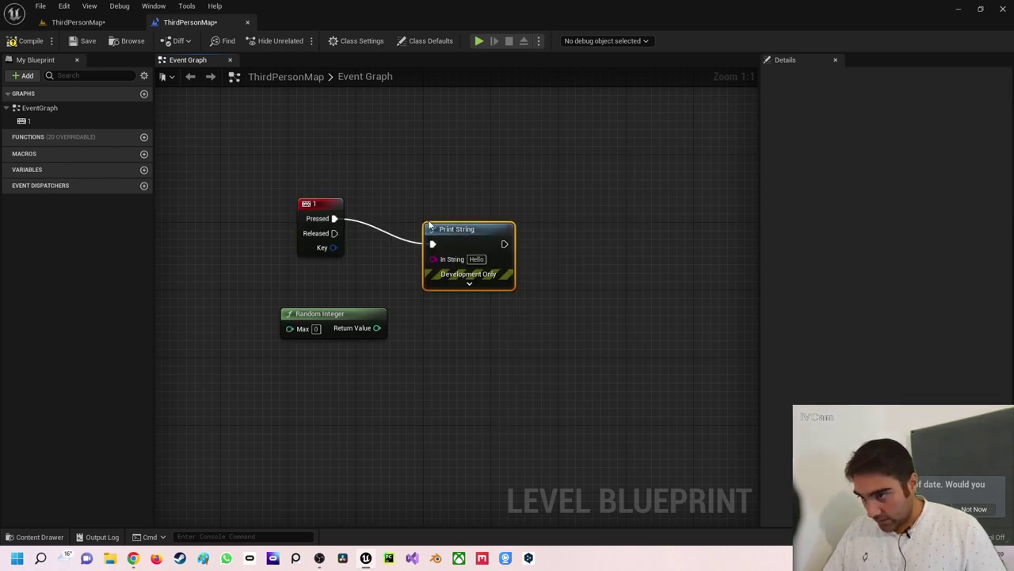
left_click_drag(428, 226, 505, 201)
left_click(350, 306)
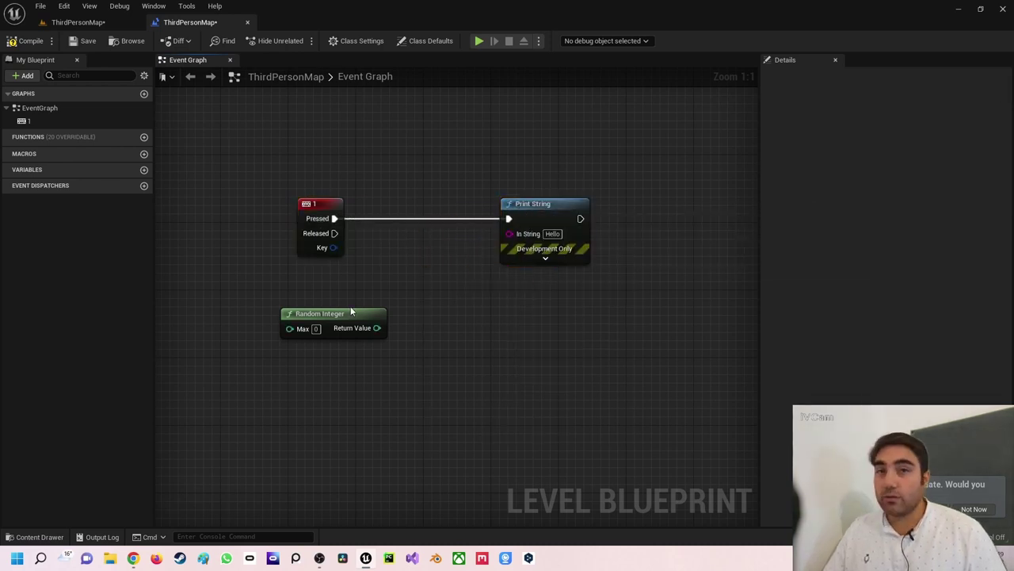
Connect Random Integer's Return Value to In String via a conversion node, then tidy the nodes
left_click_drag(377, 328, 511, 233)
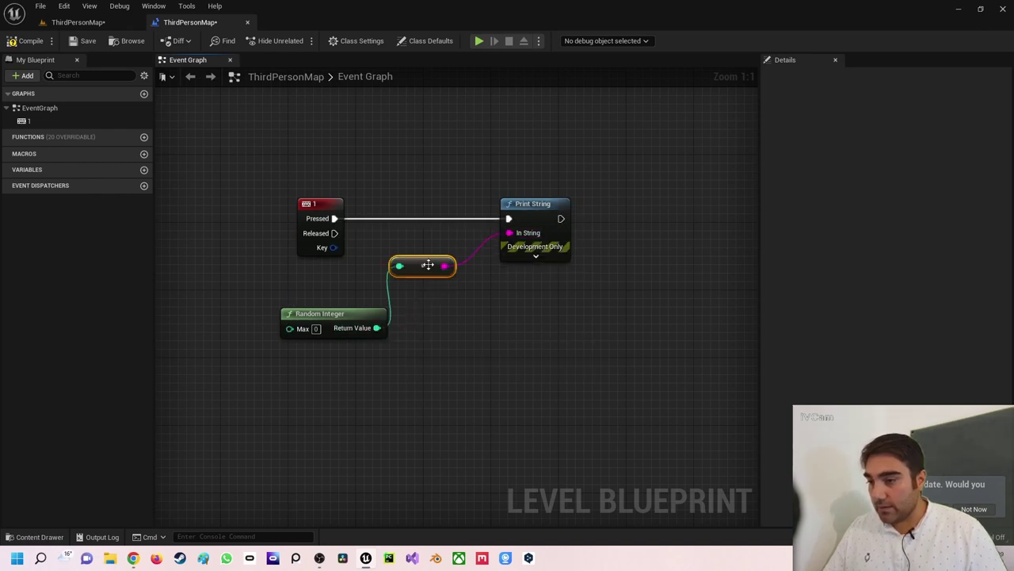
left_click_drag(428, 265, 431, 324)
left_click_drag(240, 283, 267, 296)
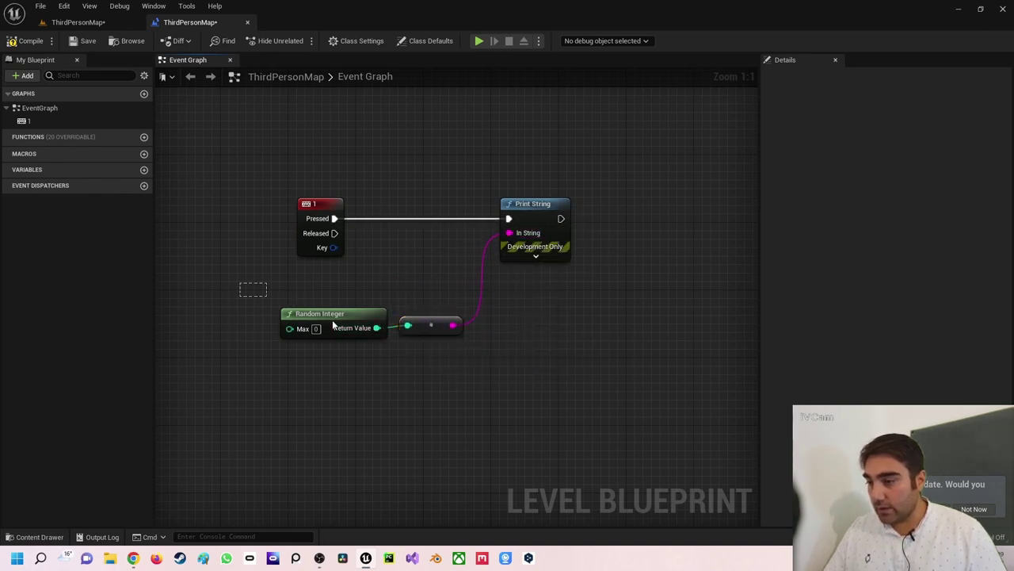
mouse_move(332, 322)
left_mouse_down()
mouse_move(434, 344)
mouse_move(439, 308)
left_mouse_up()
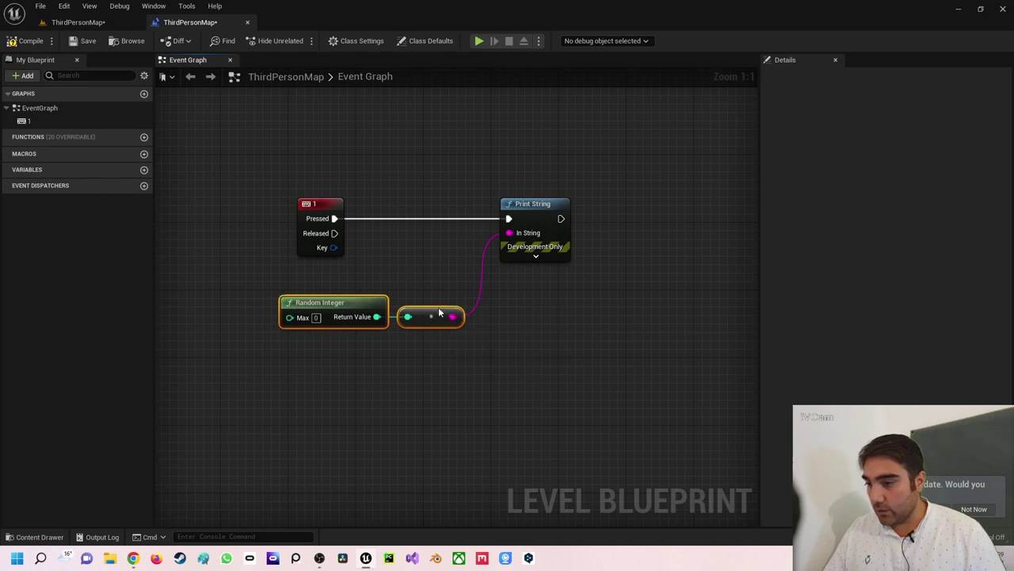
left_click(386, 359)
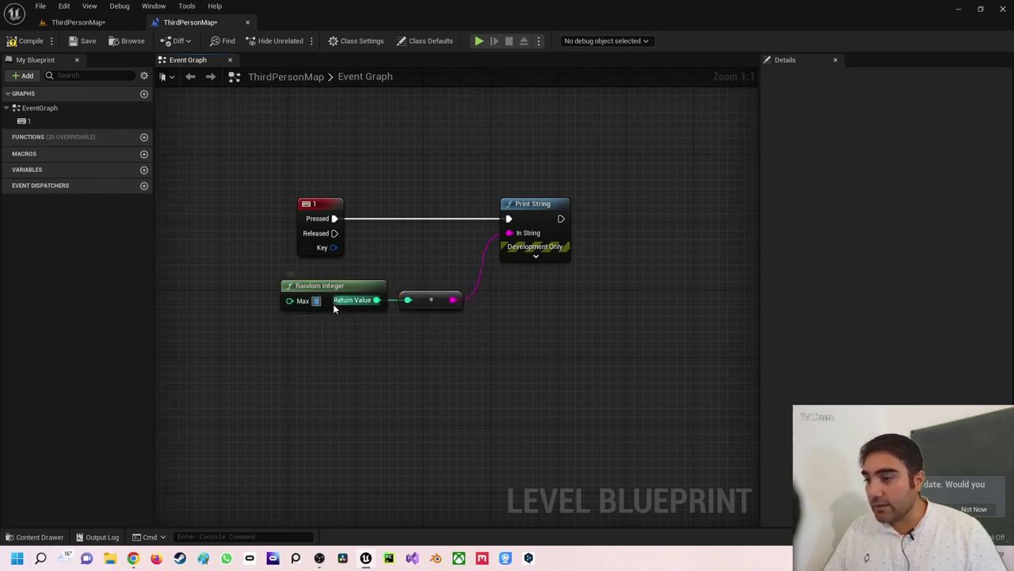
left_click(316, 300)
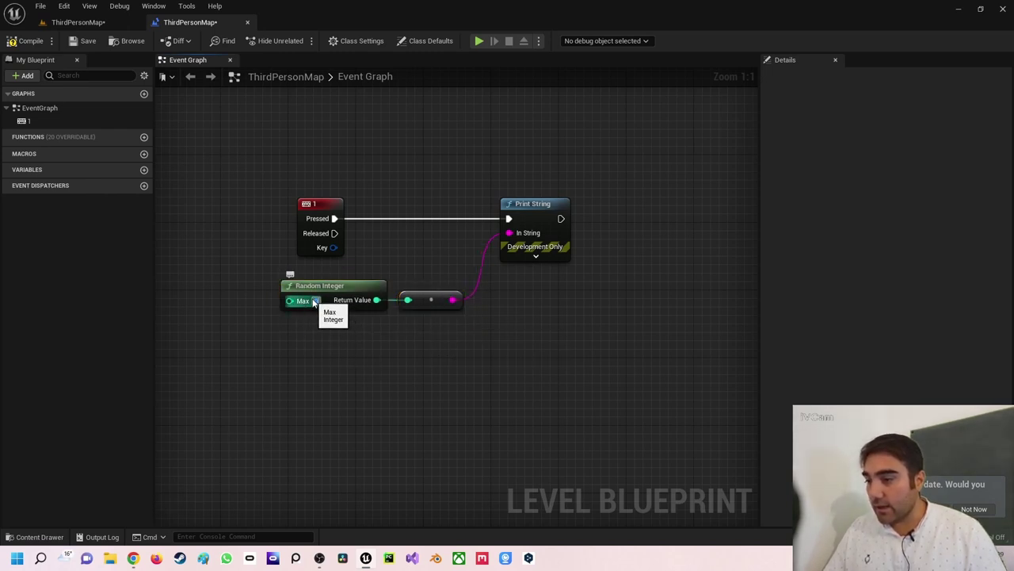
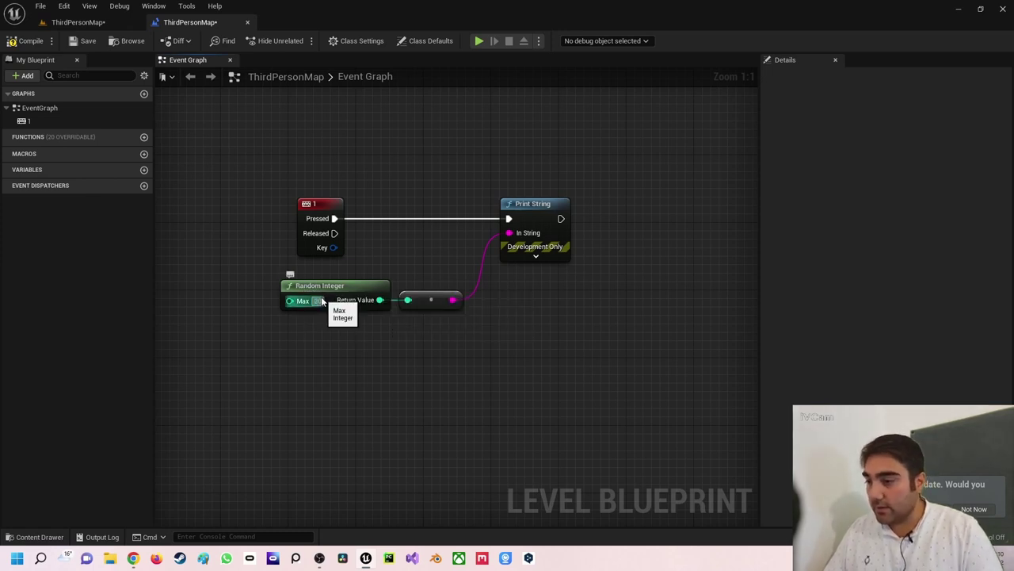
Set Random Integer's Max to 20, then test-play in a New Editor Window (PIE) to print random numbers
type("20")
key("Return")
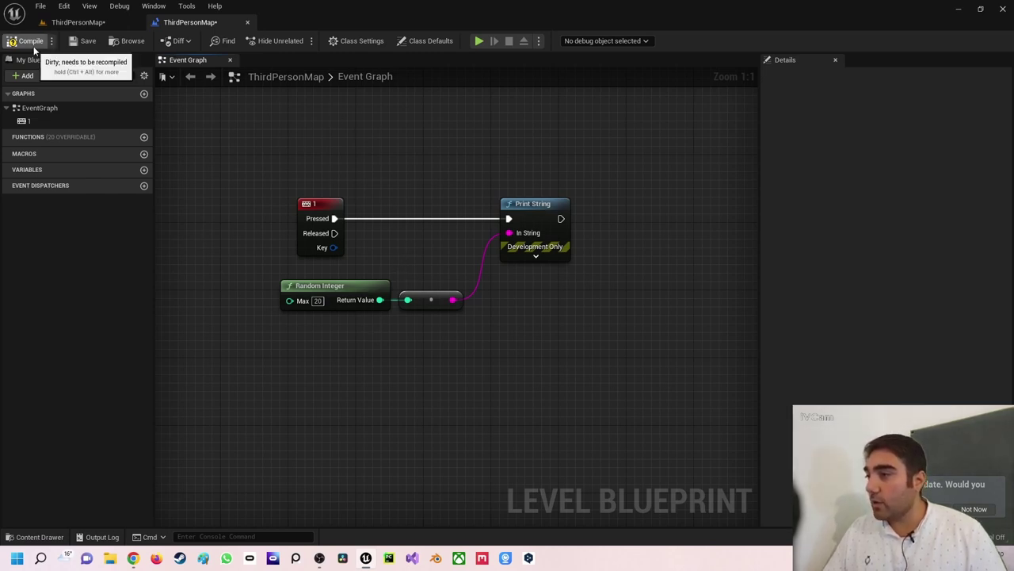
left_click(539, 41)
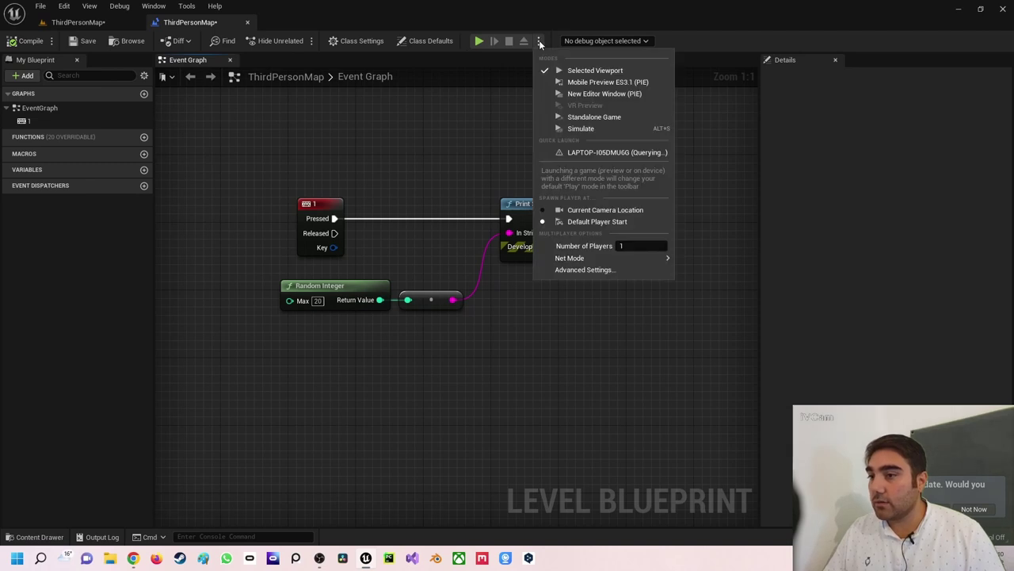
left_click(582, 94)
left_click(561, 108)
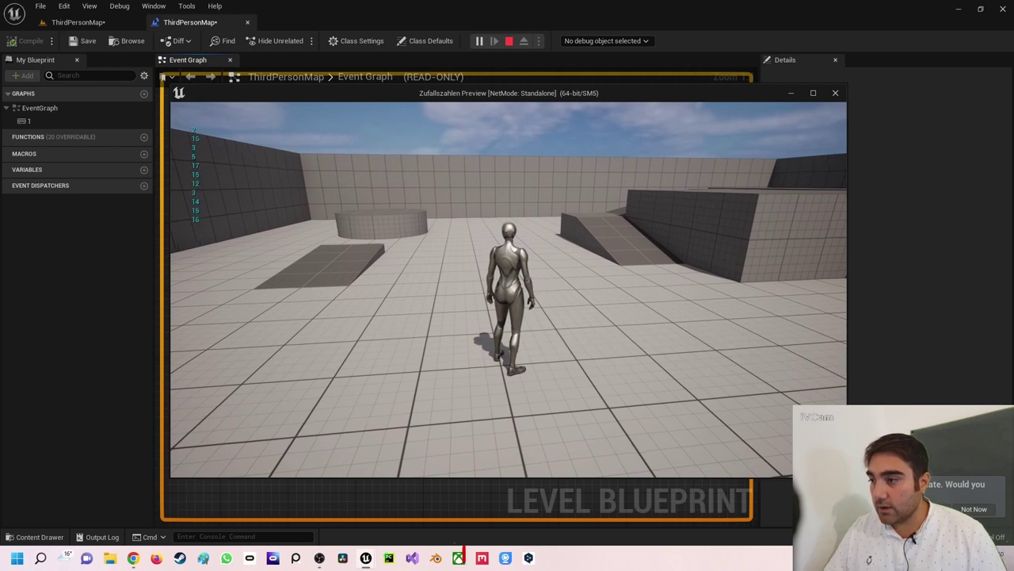
key("Escape")
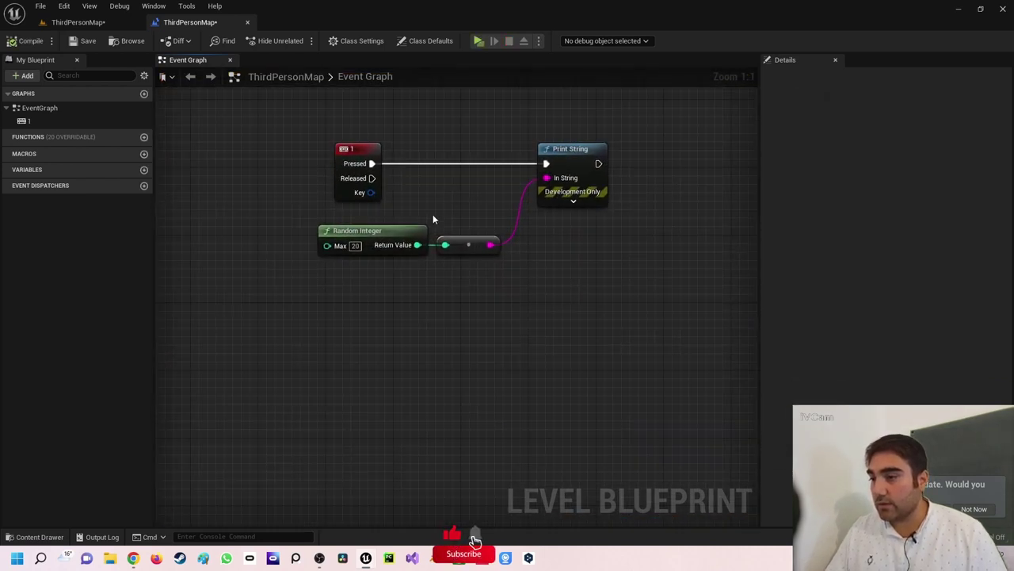
Add a Random Integer in Range node with Min 500 and Max 800
right_click(350, 302)
type("r")
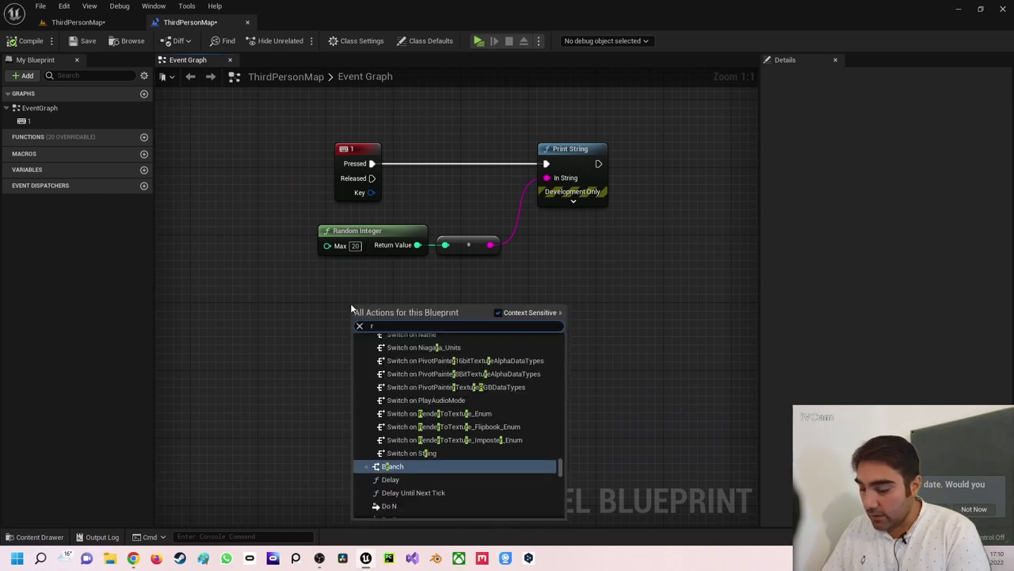
type("ando")
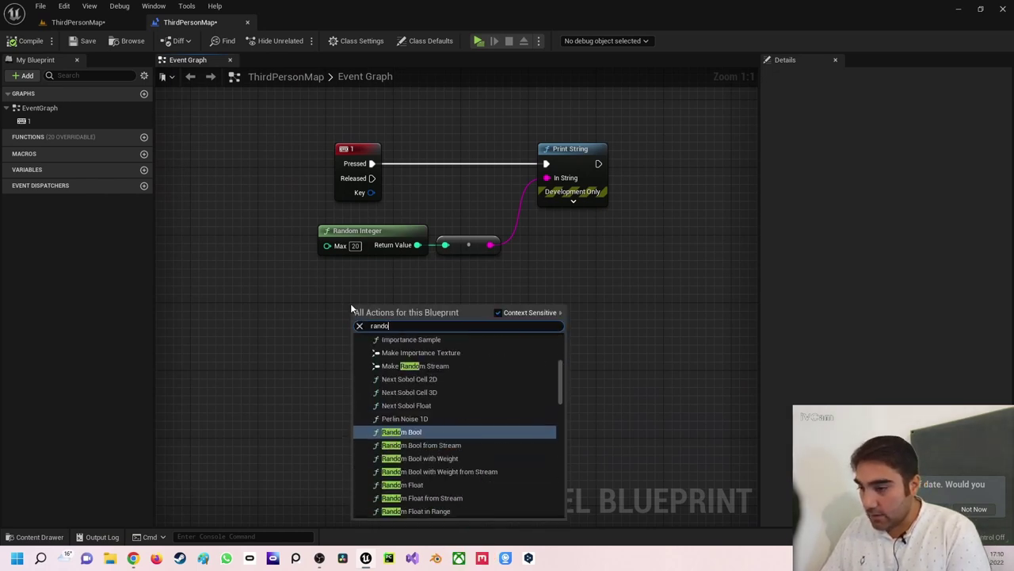
type("m")
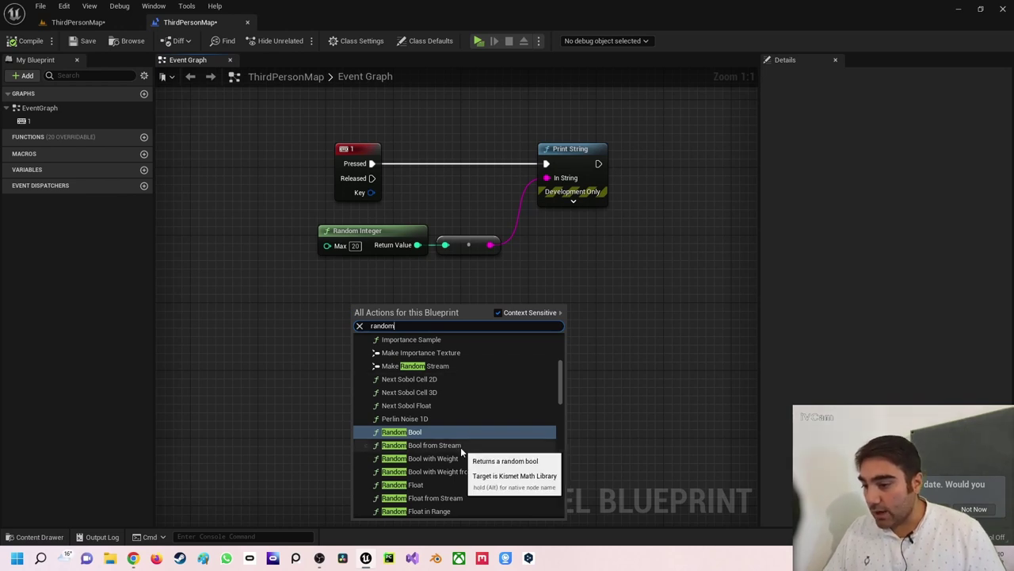
scroll(461, 447, "down", 1)
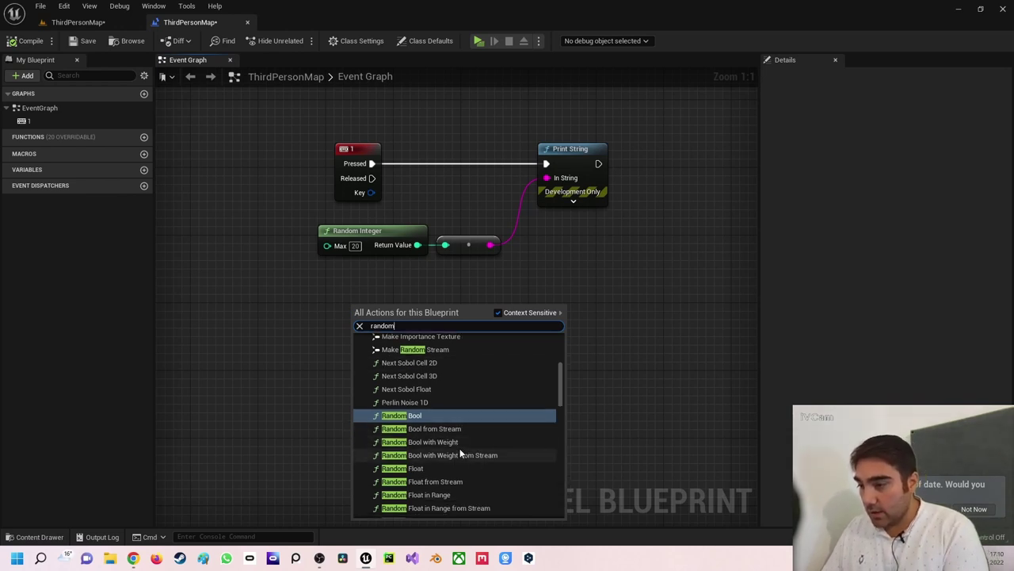
type(" int")
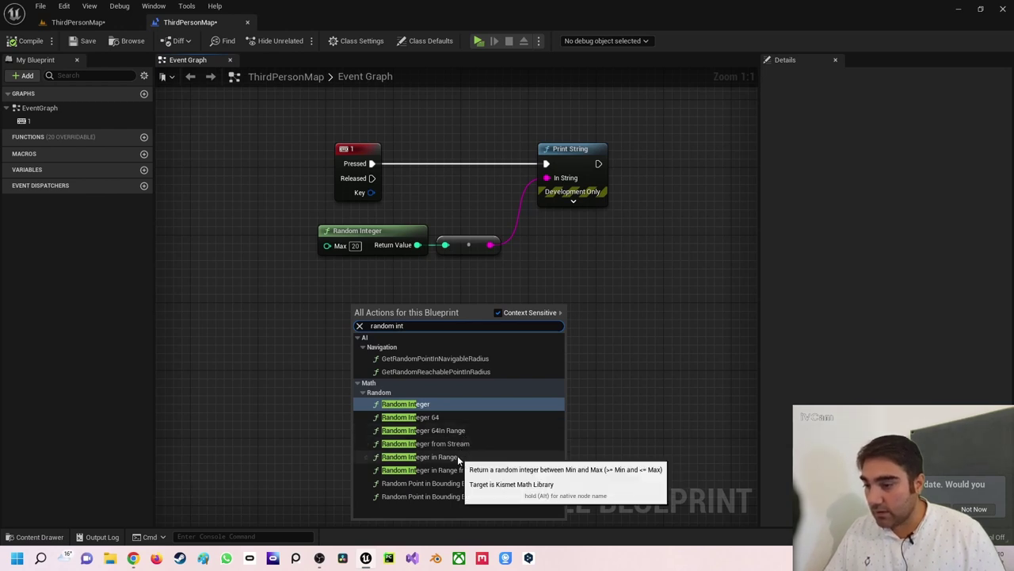
left_click(459, 456)
left_click_drag(393, 334, 358, 327)
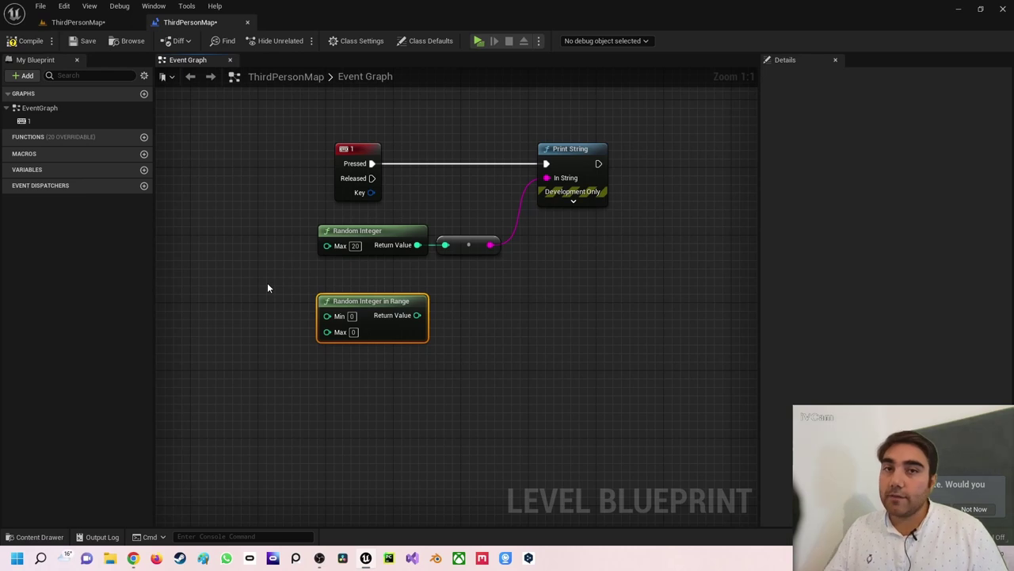
left_click(351, 315)
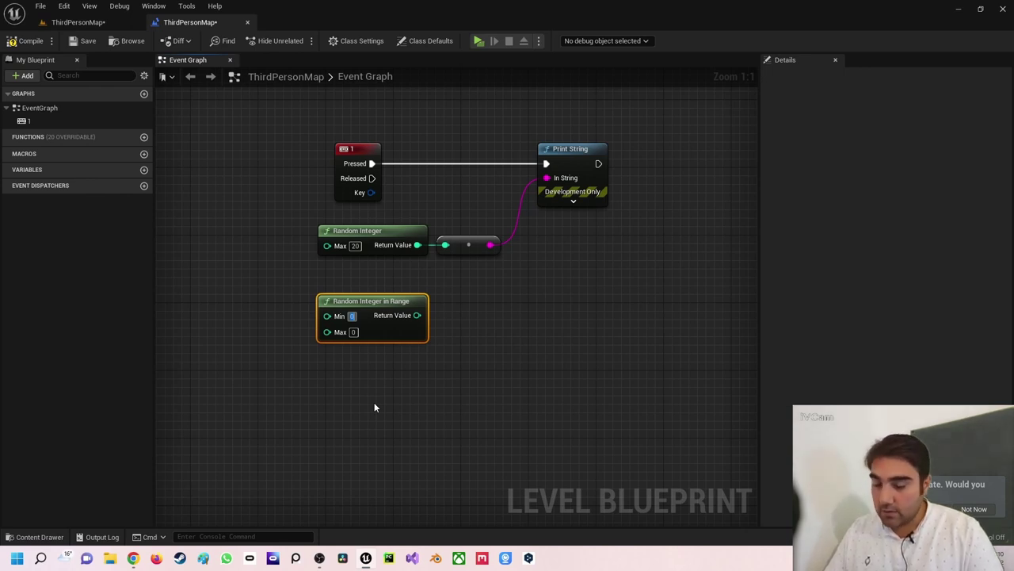
type("500")
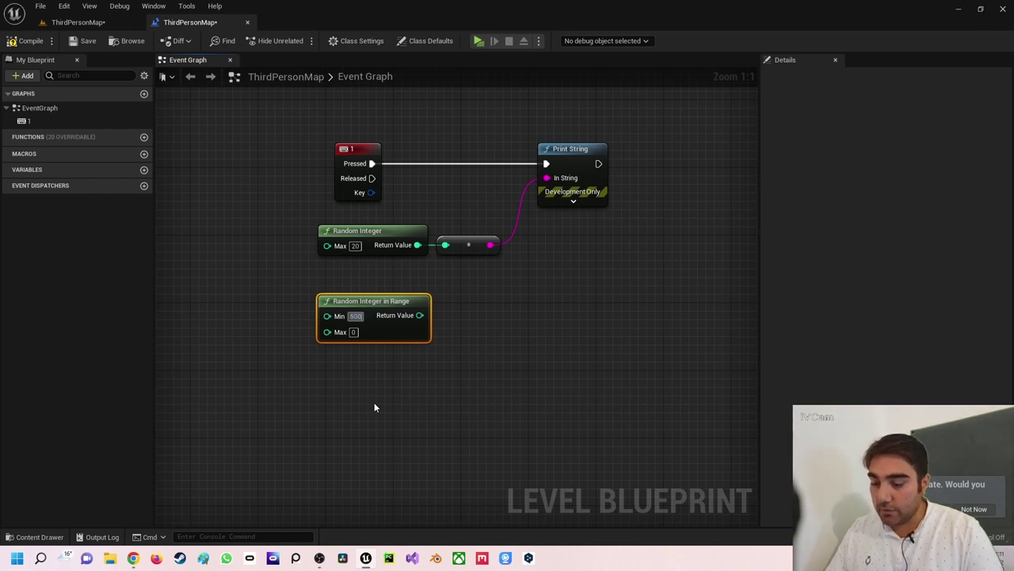
key("Tab")
type("8")
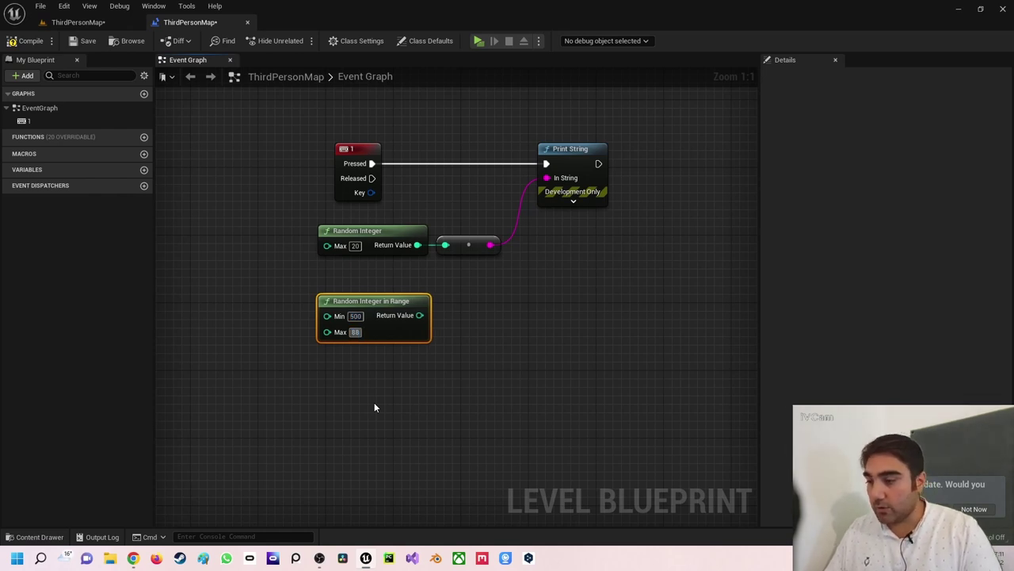
type("00")
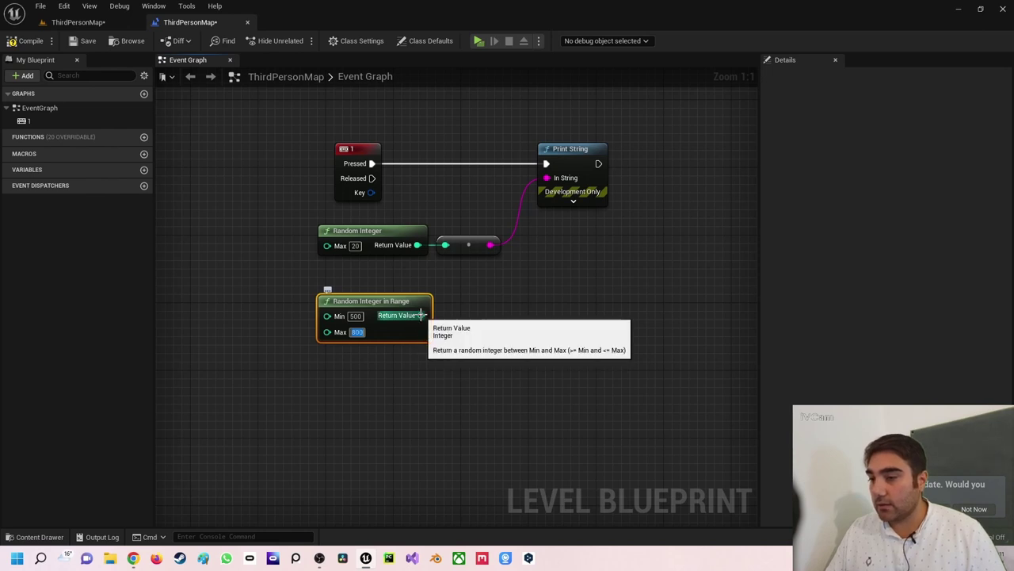
Wire the range result into Print String's In String via a conversion node and test-play
left_click_drag(421, 315, 547, 178)
left_click_drag(484, 245, 497, 323)
left_click(300, 252)
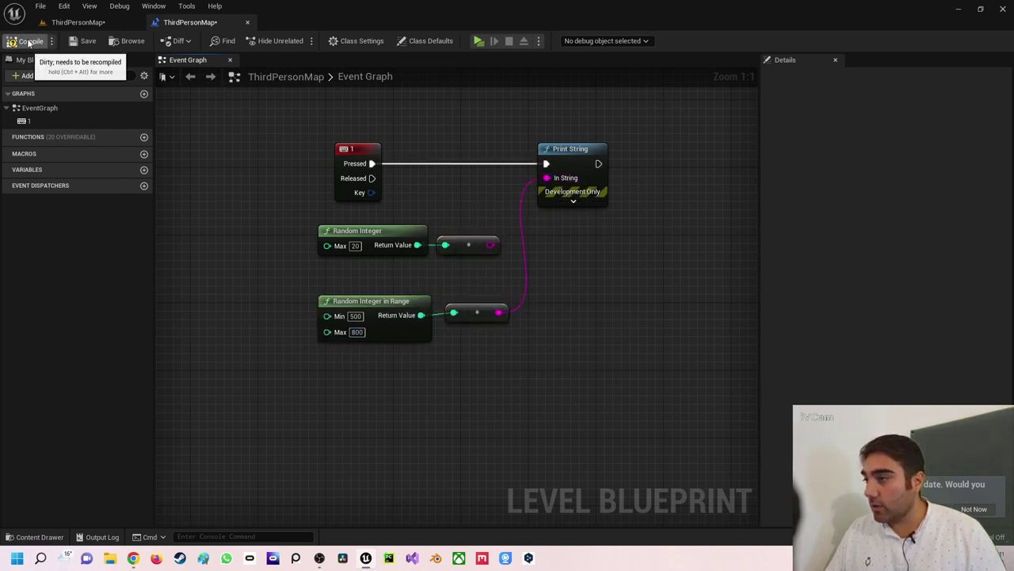
left_click(480, 42)
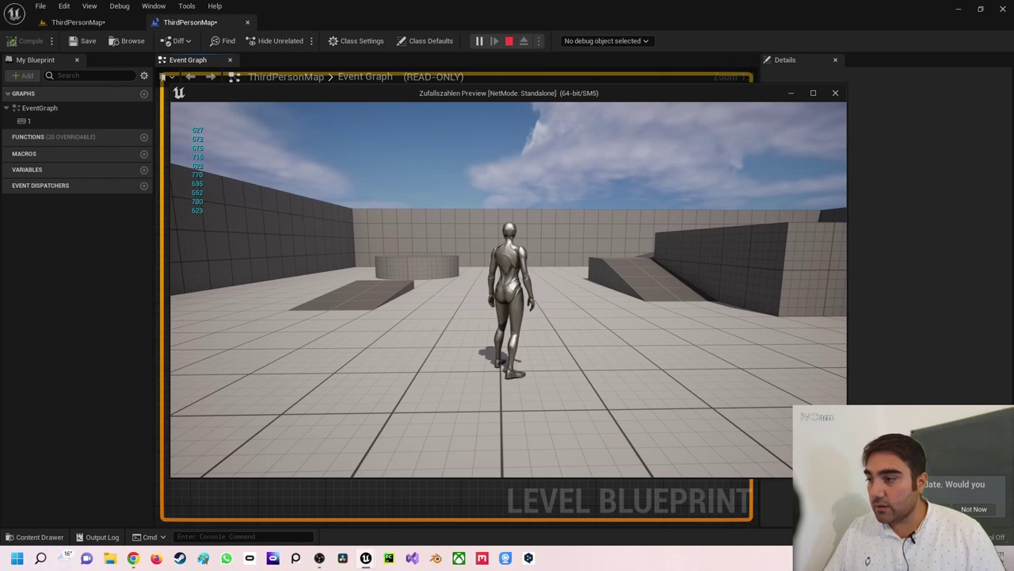
key("w")
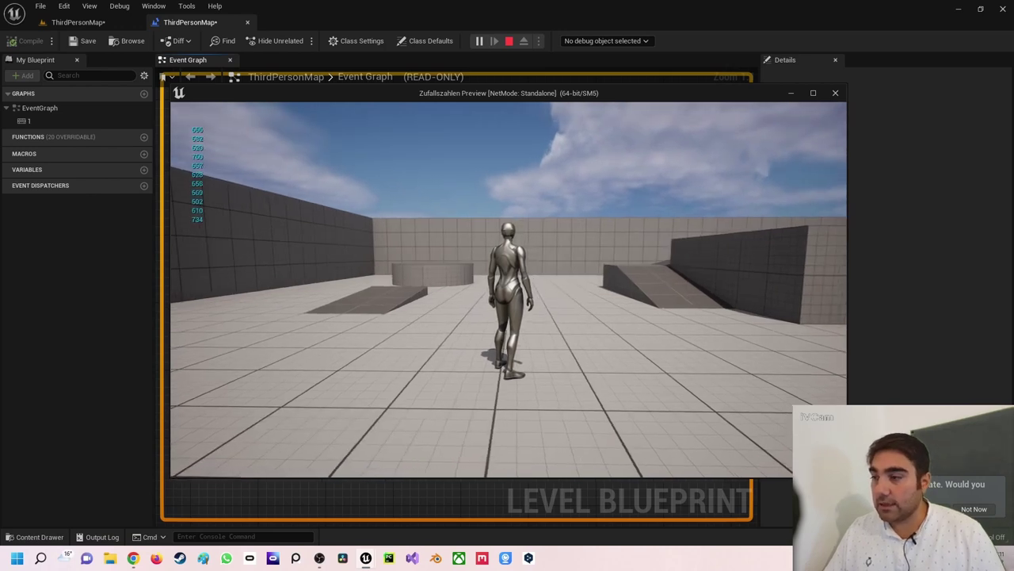
key("Escape")
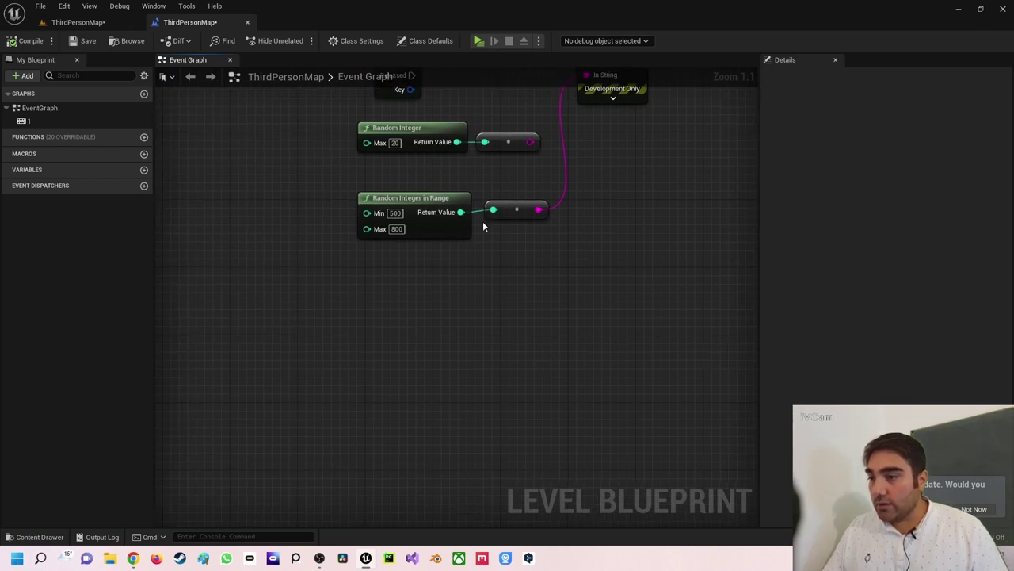
Add a Random Float node and wire it into Print String's In String through a float converter
right_click(377, 275)
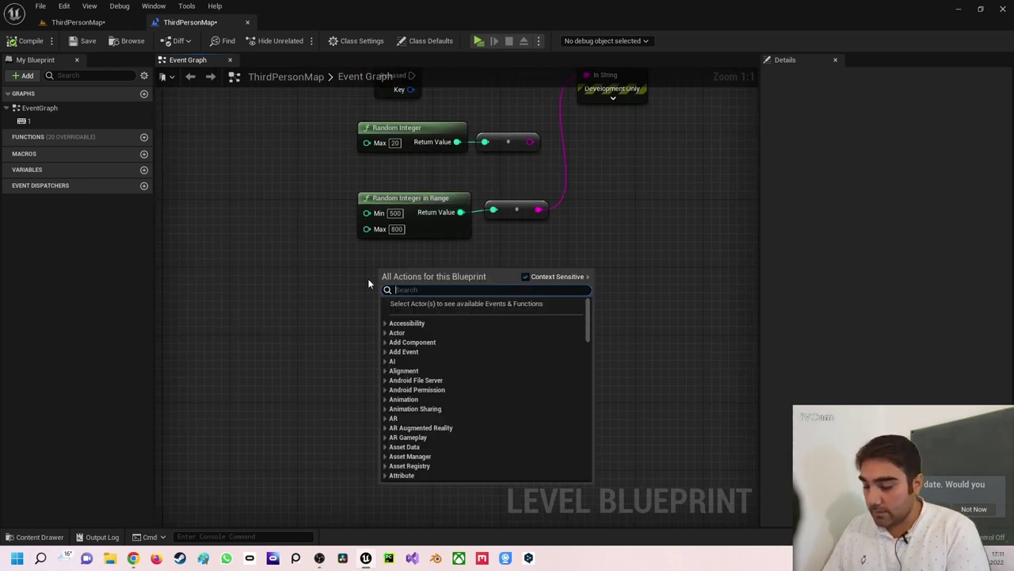
type("random")
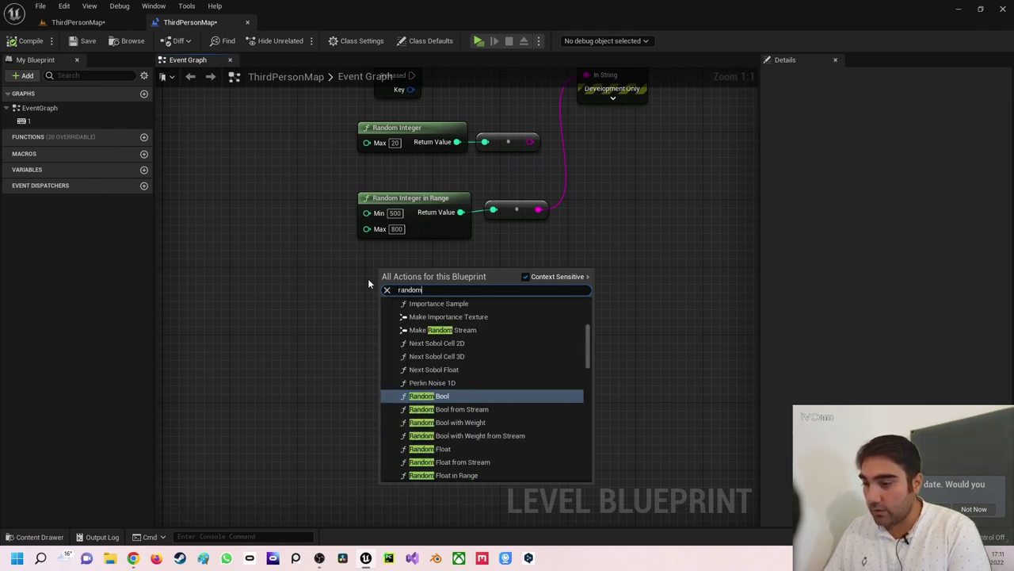
key("Down")
key("Down")
key("Down")
key("Down")
key("Down")
key("Up")
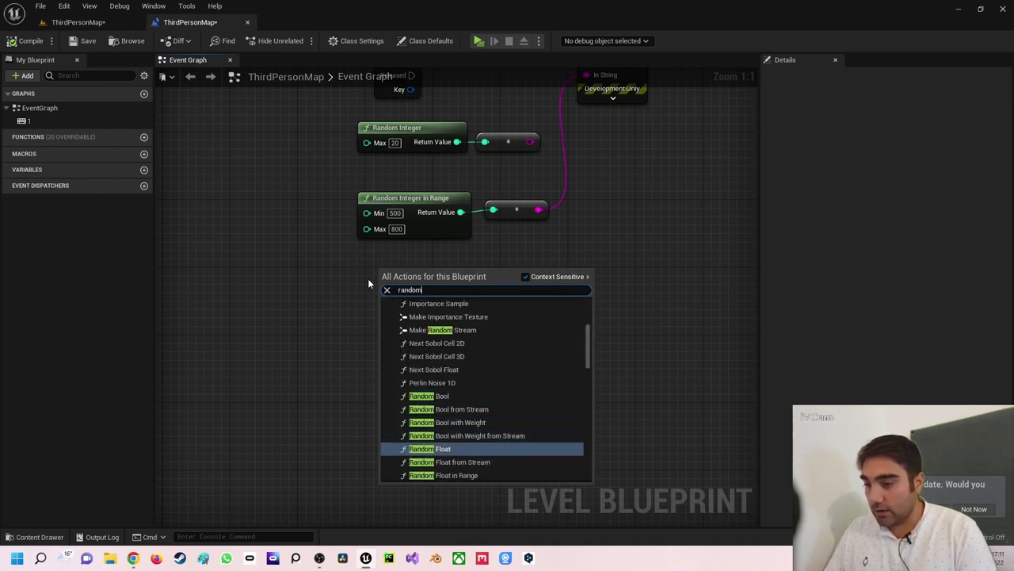
key("Return")
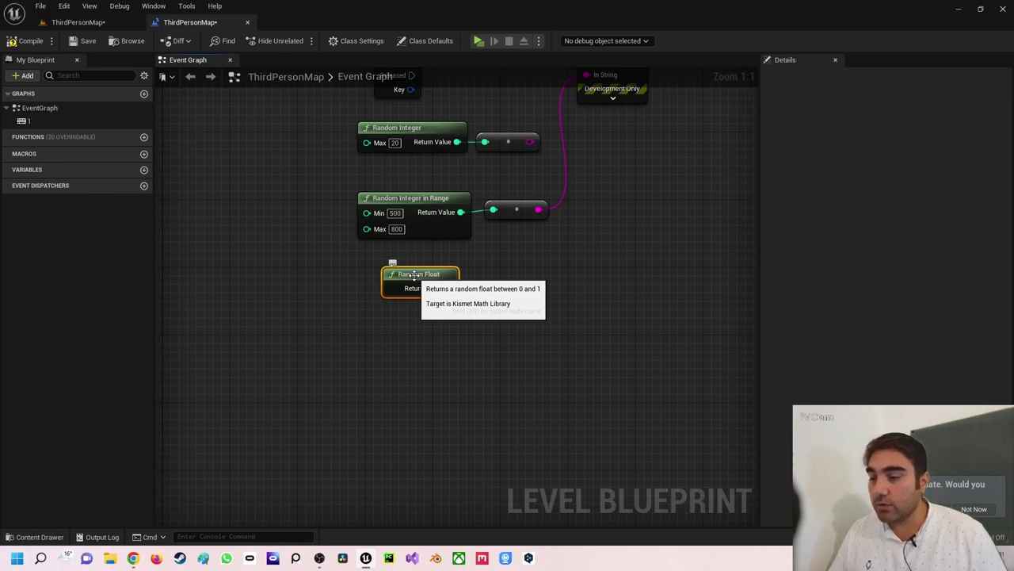
left_click_drag(449, 289, 587, 133)
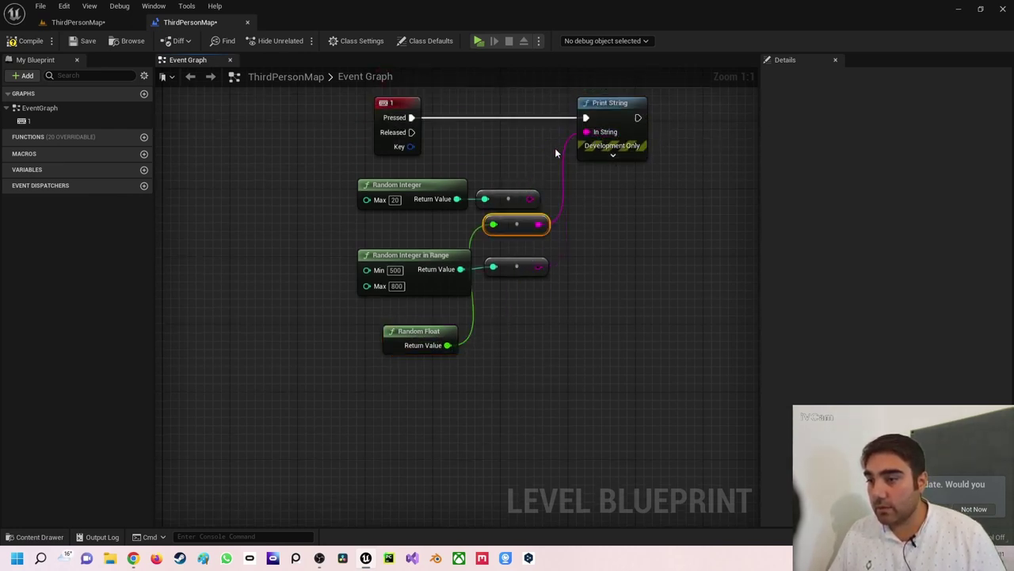
mouse_move(526, 225)
left_mouse_down()
mouse_move(514, 348)
mouse_move(505, 347)
left_mouse_up()
Compile the Level Blueprint and test-play to print random values between 0 and 1
left_click(34, 44)
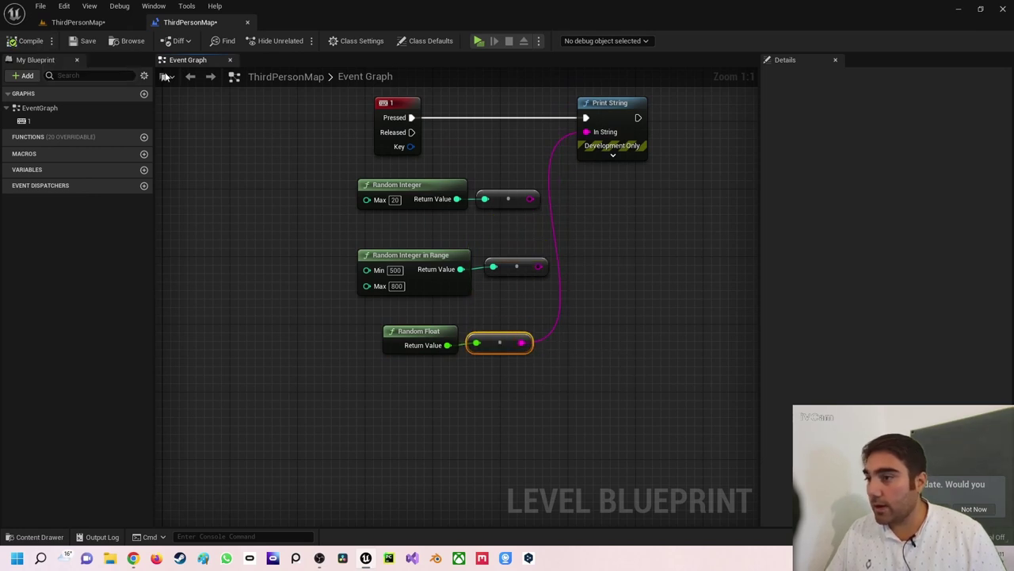
left_click(480, 41)
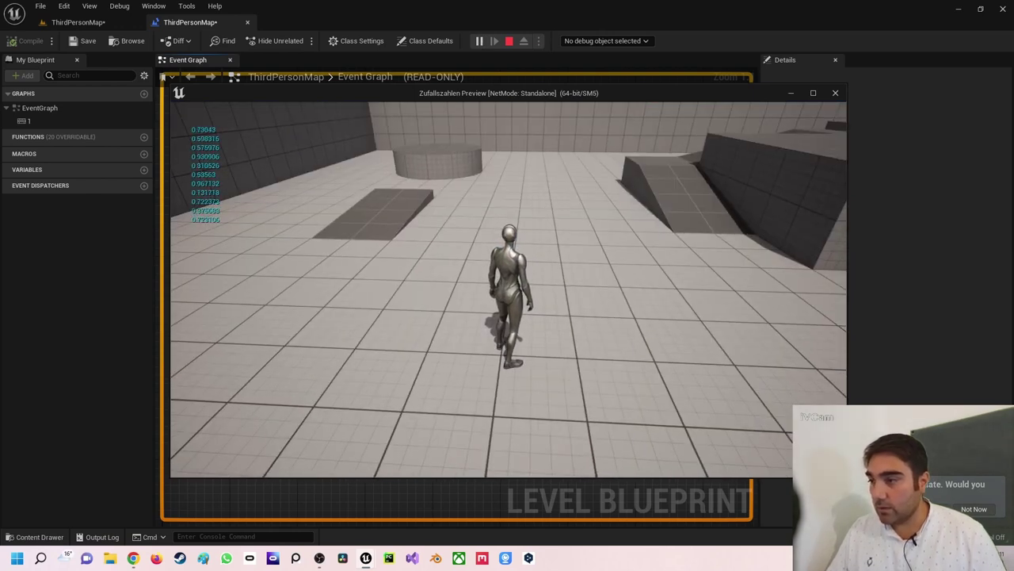
key("Escape")
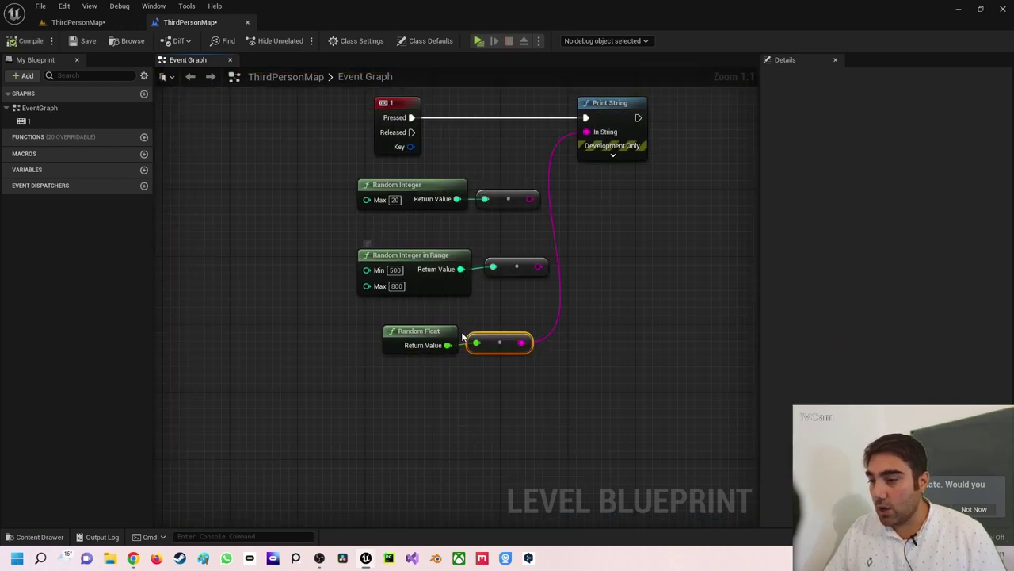
right_click_drag(400, 401, 400, 275)
Add a Random Float in Range node with Min 20 and Max 60
right_click(385, 284)
type("ra")
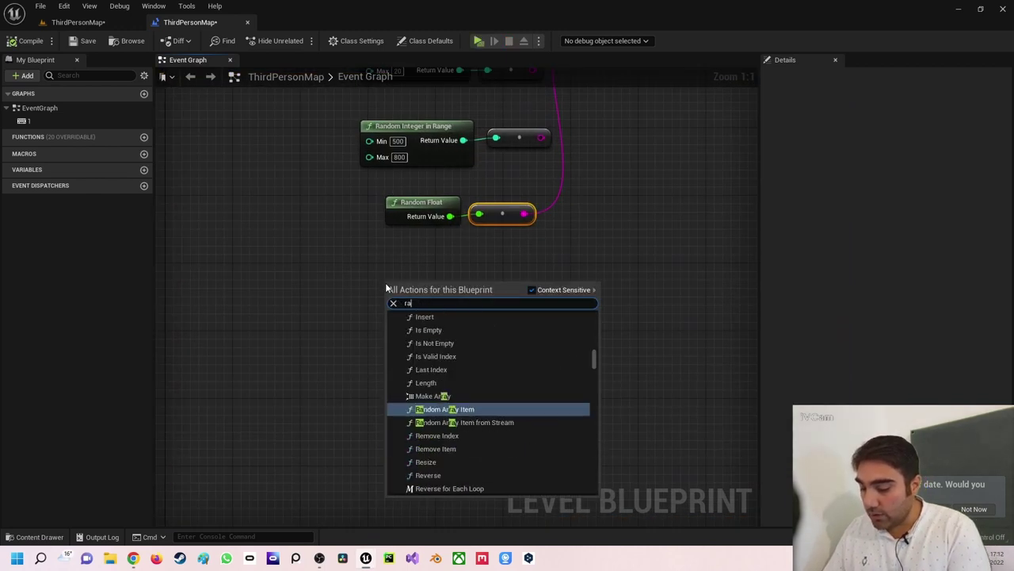
type("ndom floa")
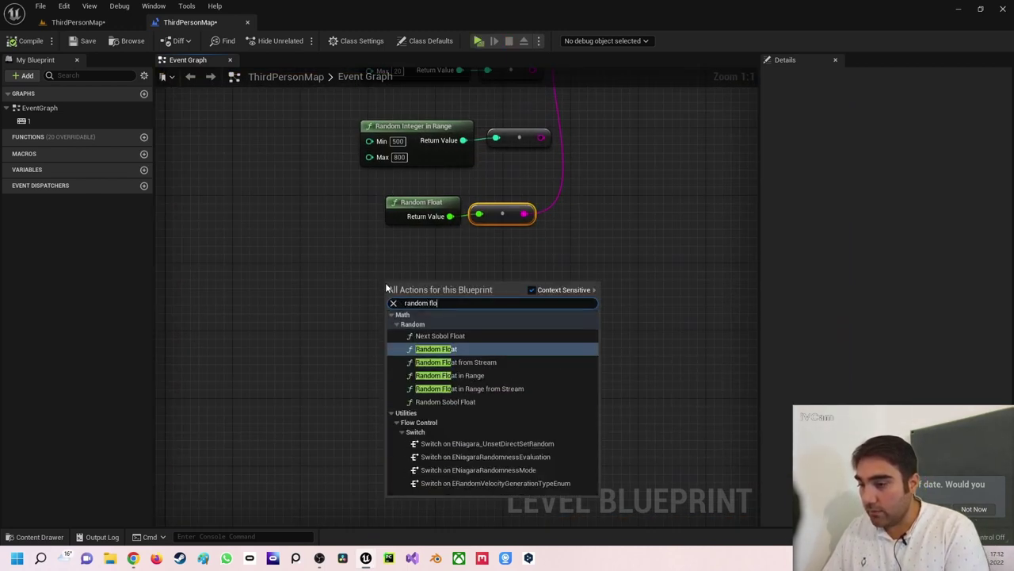
left_click(449, 375)
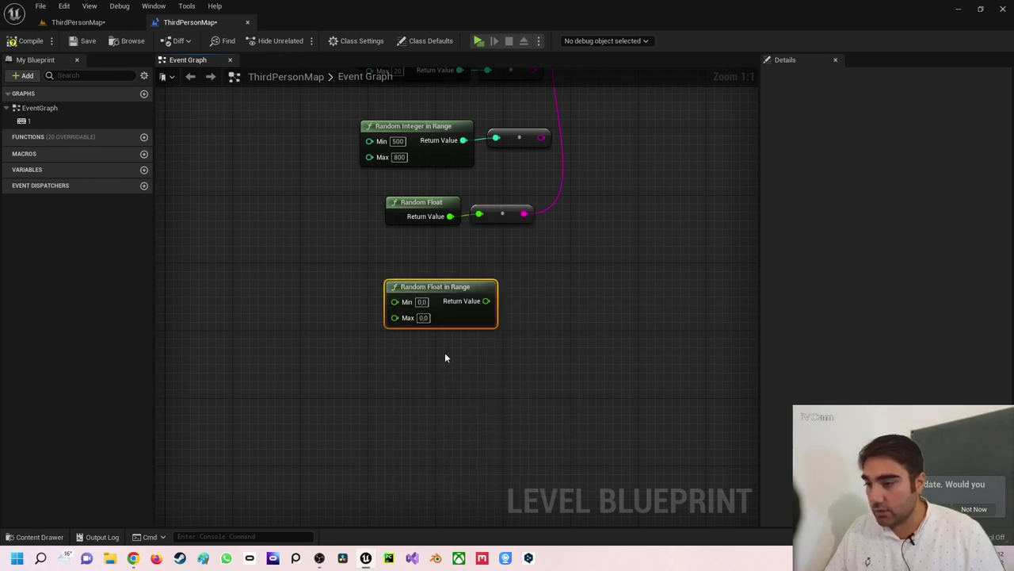
left_click_drag(452, 273, 419, 247)
type("20")
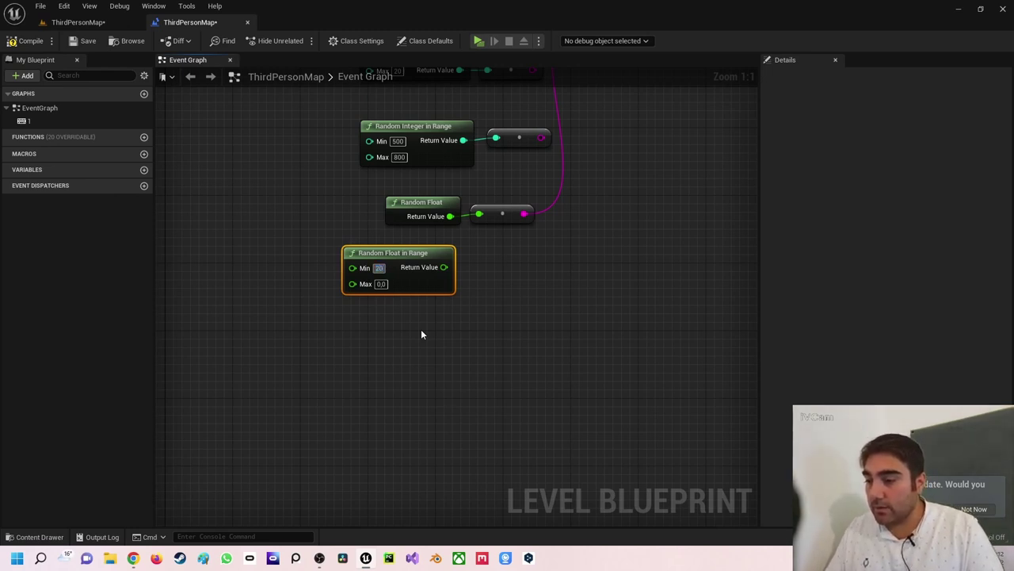
key("Tab")
type("60")
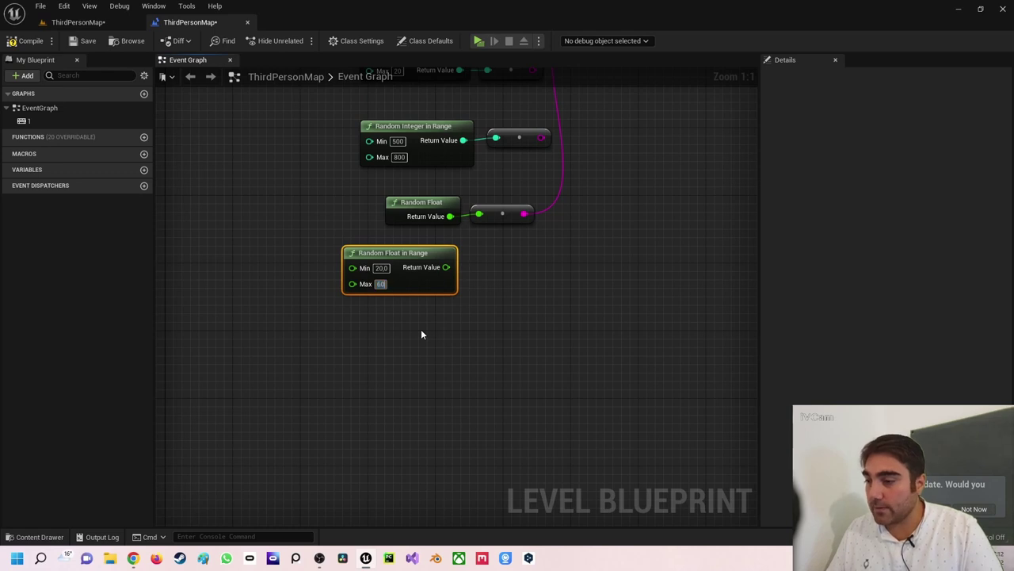
key("Return")
Wire Random Float in Range into the Print String converter and test-play by pressing 1
mouse_move(542, 127)
right_mouse_down()
mouse_move(544, 147)
mouse_move(481, 277)
right_mouse_up()
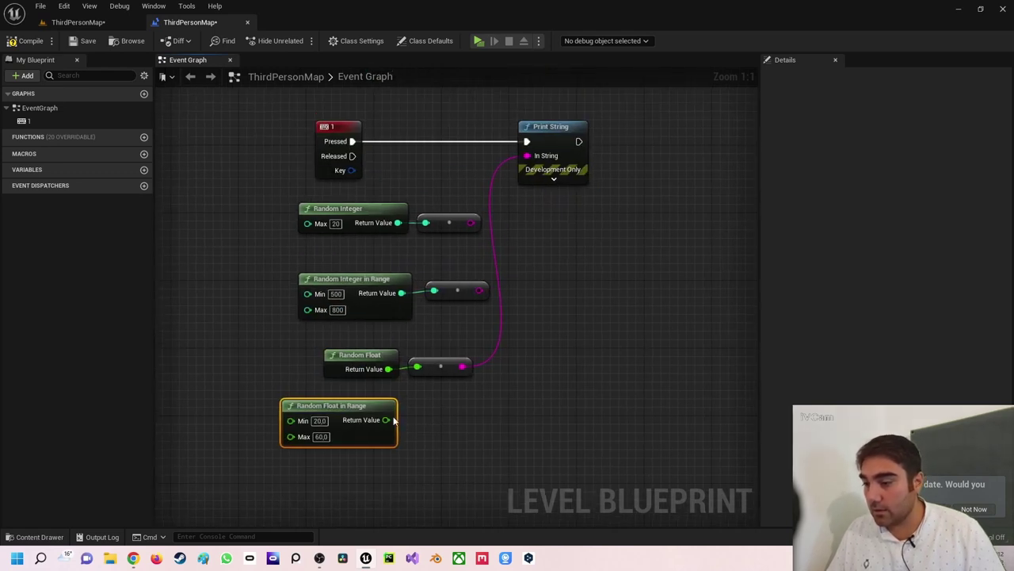
mouse_move(386, 420)
left_mouse_down()
mouse_move(418, 366)
mouse_move(446, 417)
left_mouse_up()
left_click(446, 399)
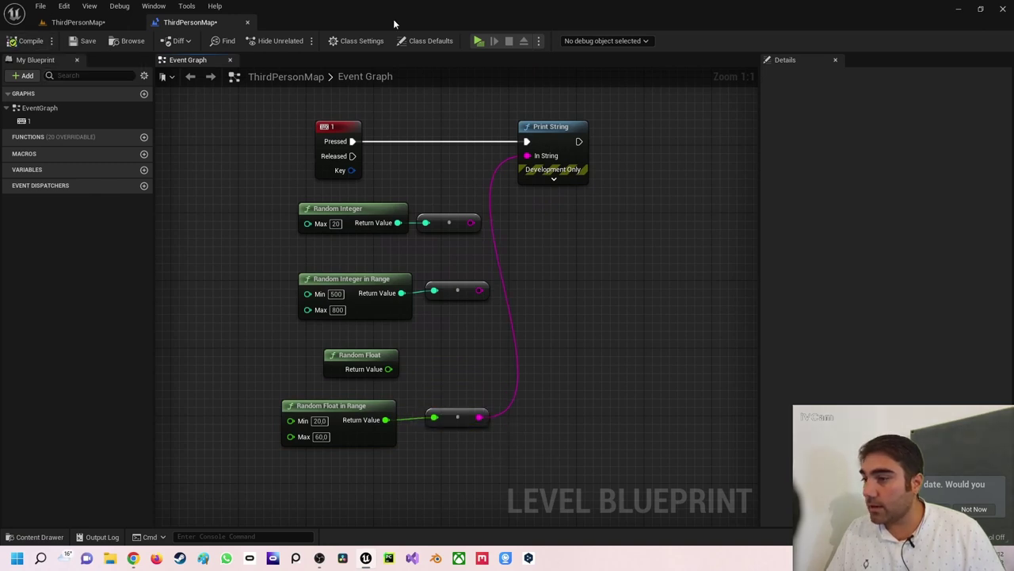
left_click(478, 41)
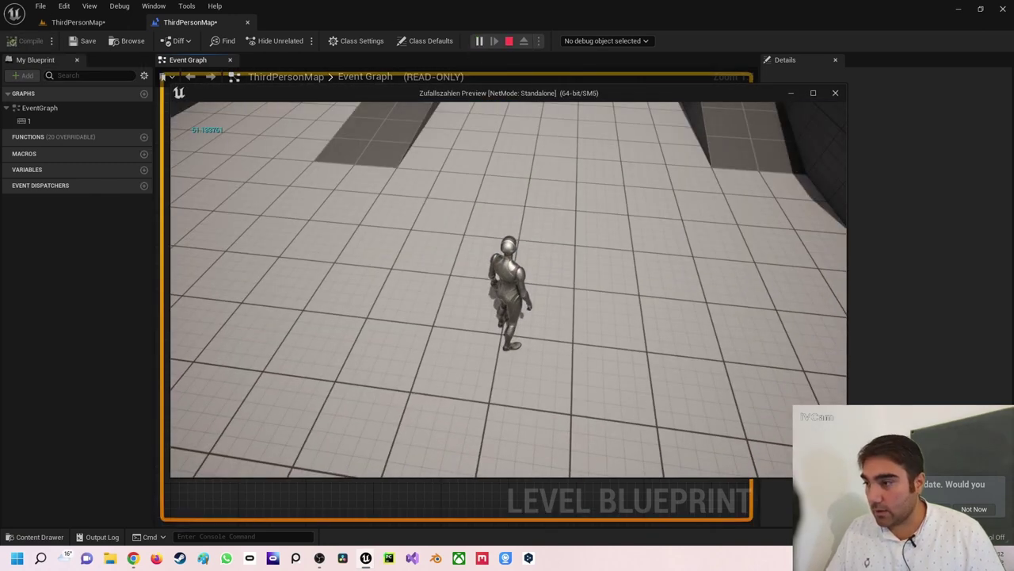
key("1")
key("1")
key("1")
key("1")
key("1")
key("1")
key("1")
key("1")
key("1")
key("Escape")
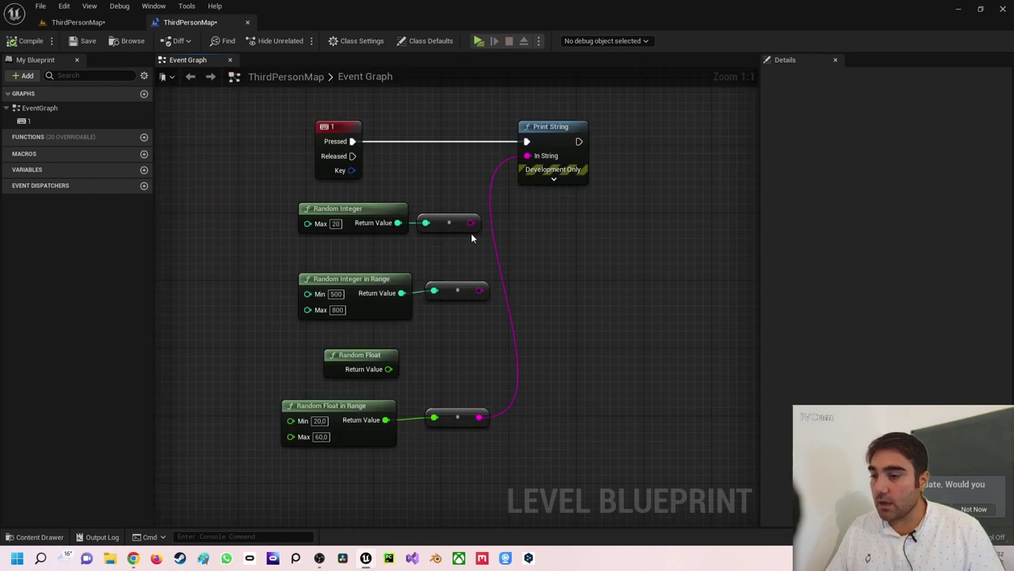
right_click_drag(377, 336, 385, 235)
Add a Random Bool node and wire it into Print String's In String through a converter
right_click(334, 376)
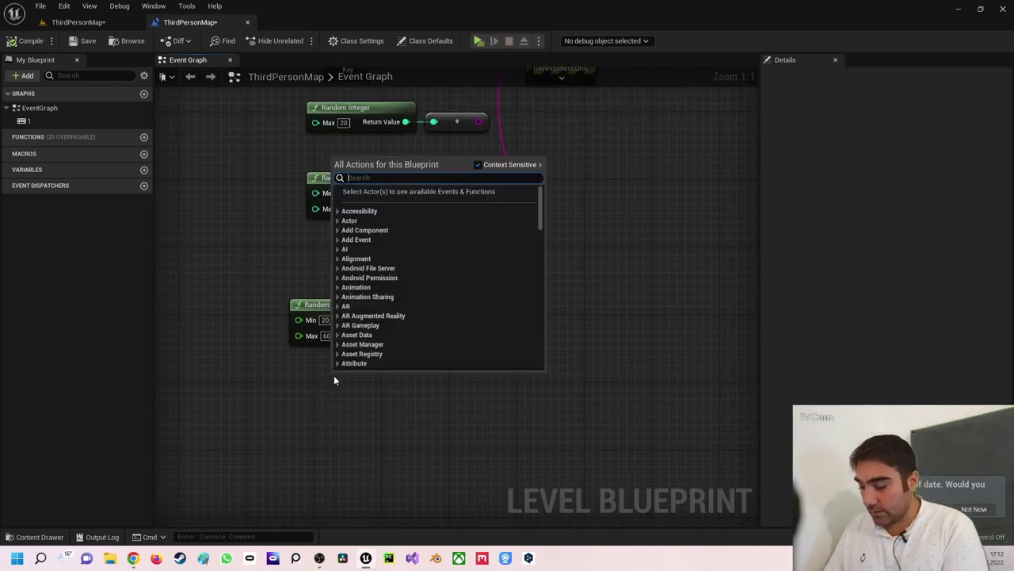
type("random")
key("Return")
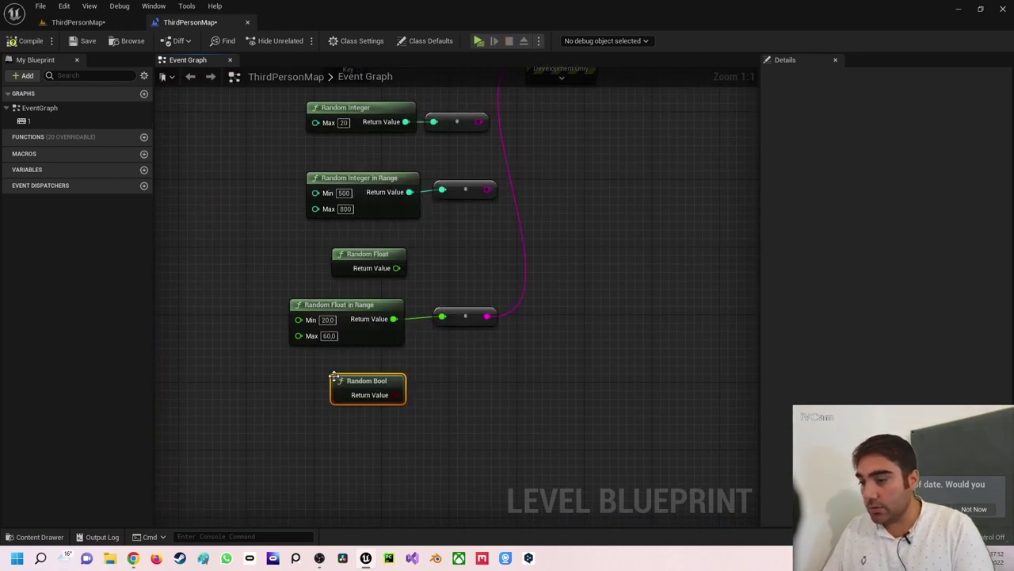
right_click_drag(425, 305, 349, 360)
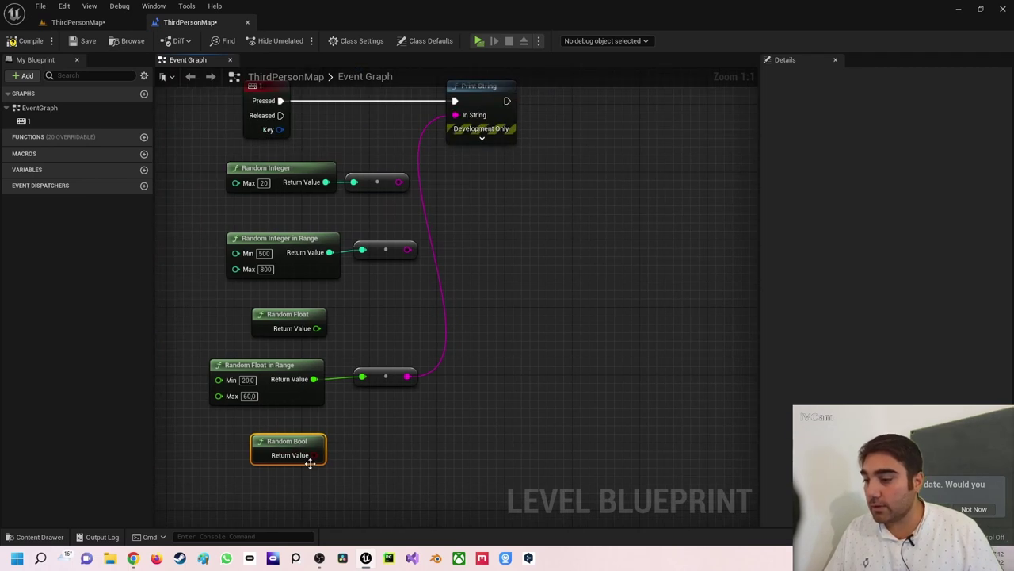
mouse_move(316, 456)
left_mouse_down()
mouse_move(364, 381)
mouse_move(456, 115)
left_mouse_up()
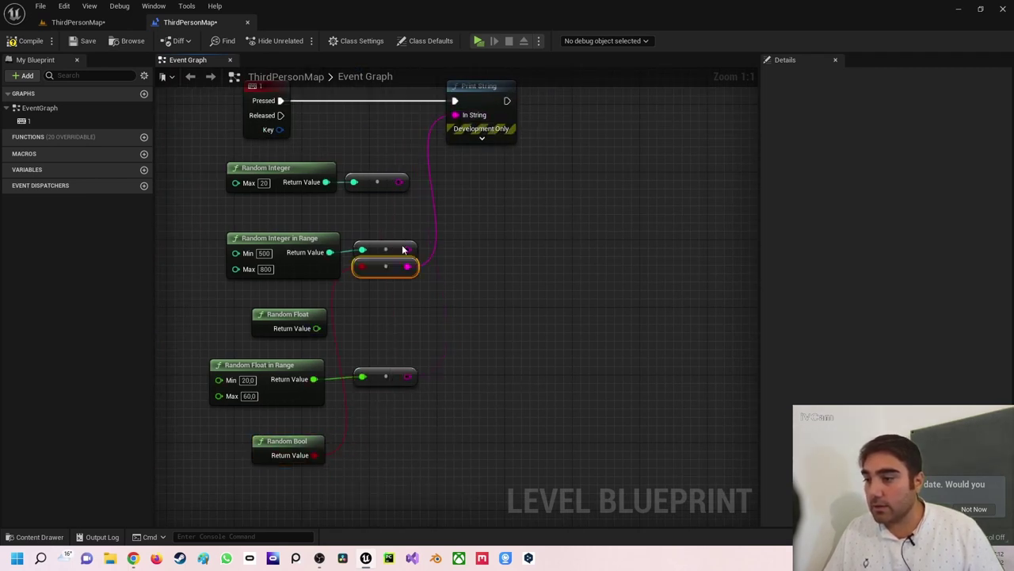
left_click_drag(388, 267, 380, 453)
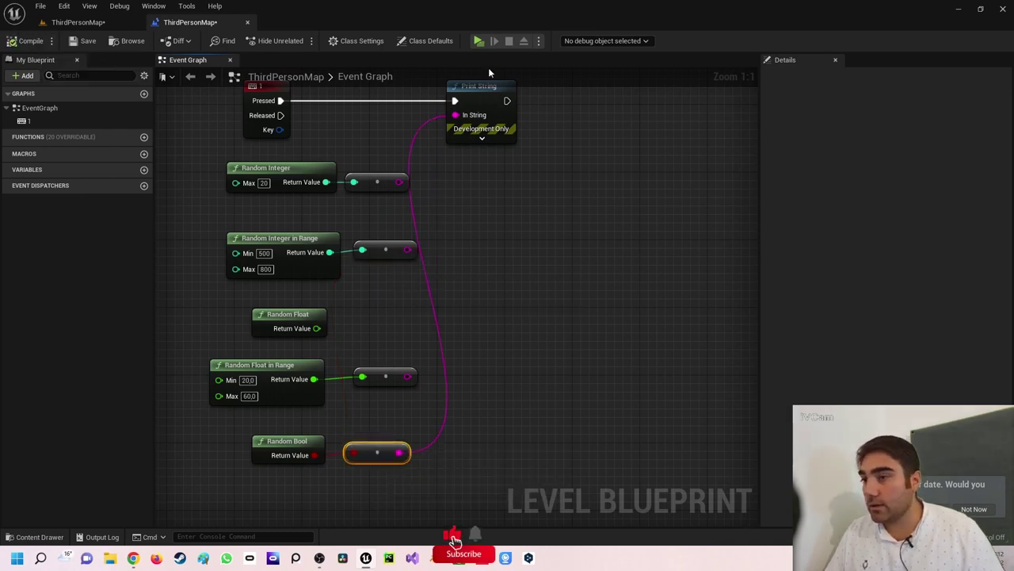
Test-play the level, pressing 1 twice to print random true/false values
left_click(476, 42)
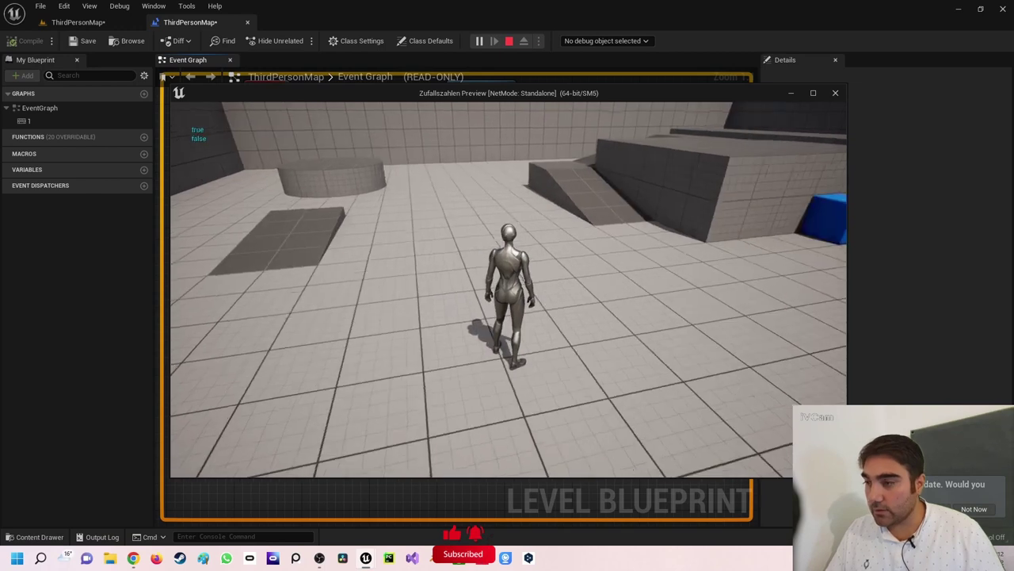
key("1")
key("1")
key("1")
key("1")
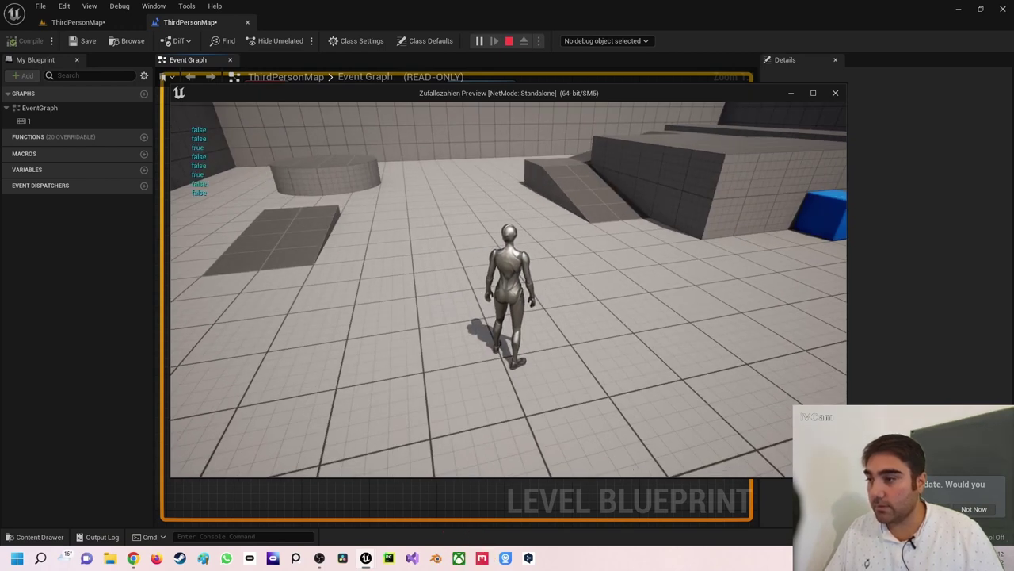
key("1")
key("1")
key("Escape")
right_click_drag(418, 220, 433, 309)
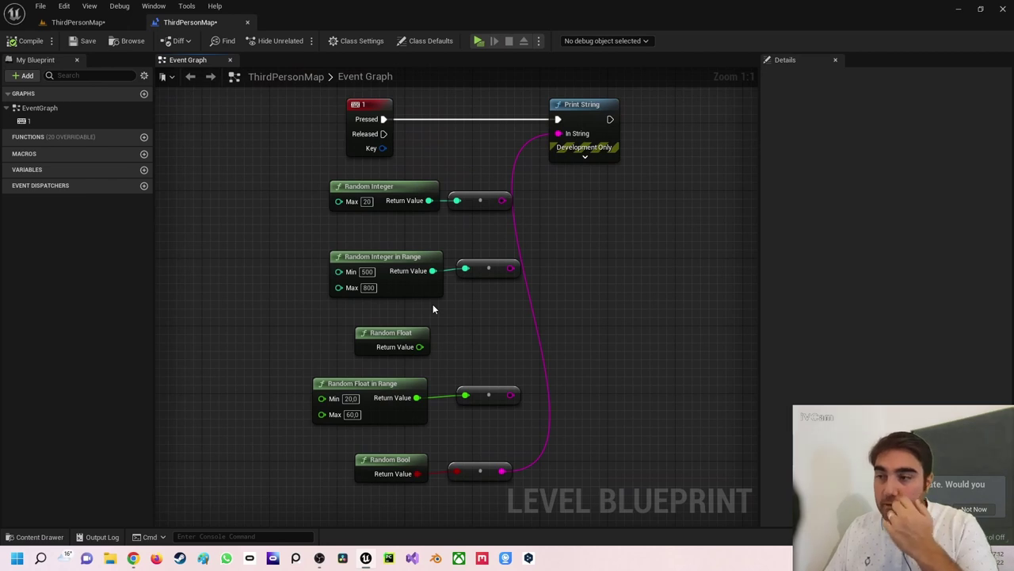
right_click_drag(470, 312, 476, 307)
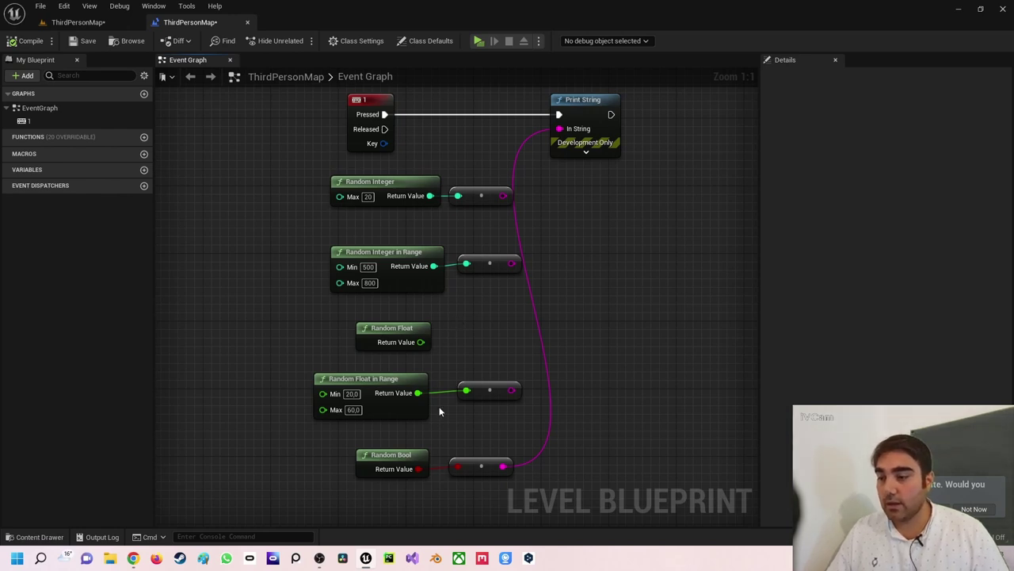
left_click_drag(287, 189, 485, 410)
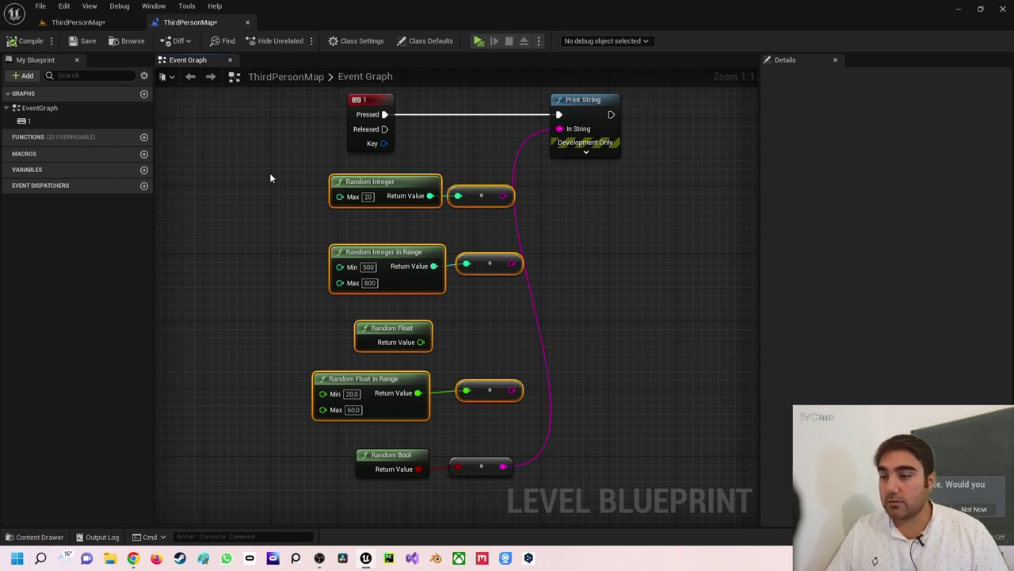
left_click(283, 166)
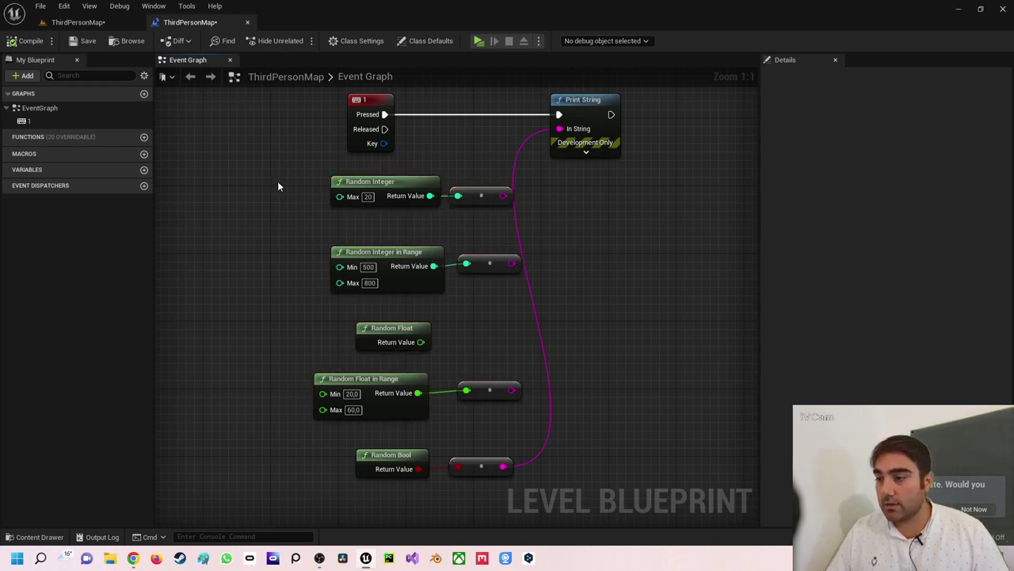